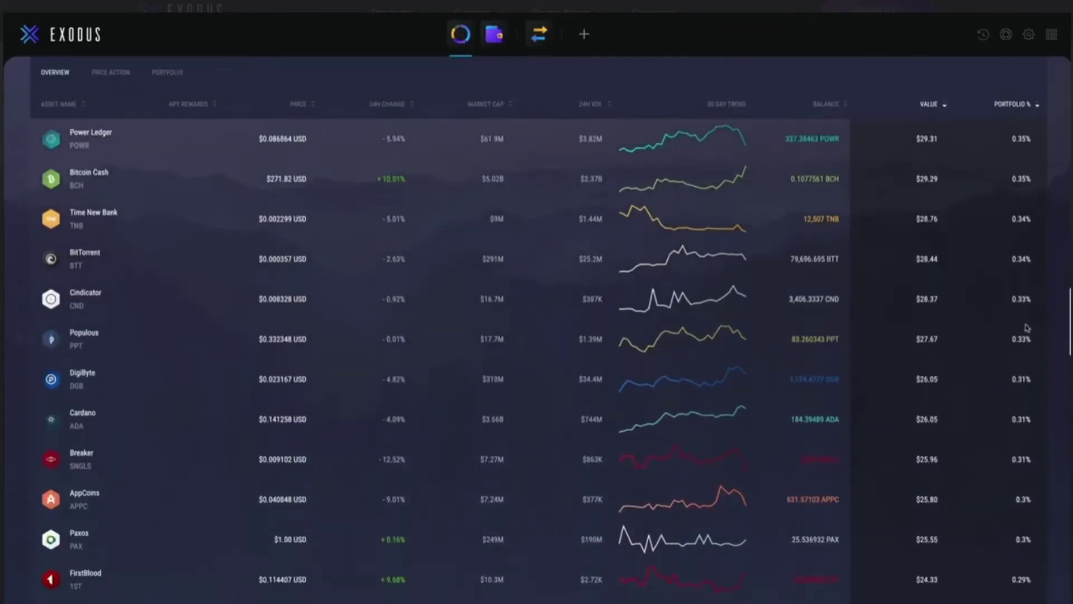
Step: Scroll down through the Exodus Zcash wallet and portfolio overview
scroll(1009, 339, down, 2)
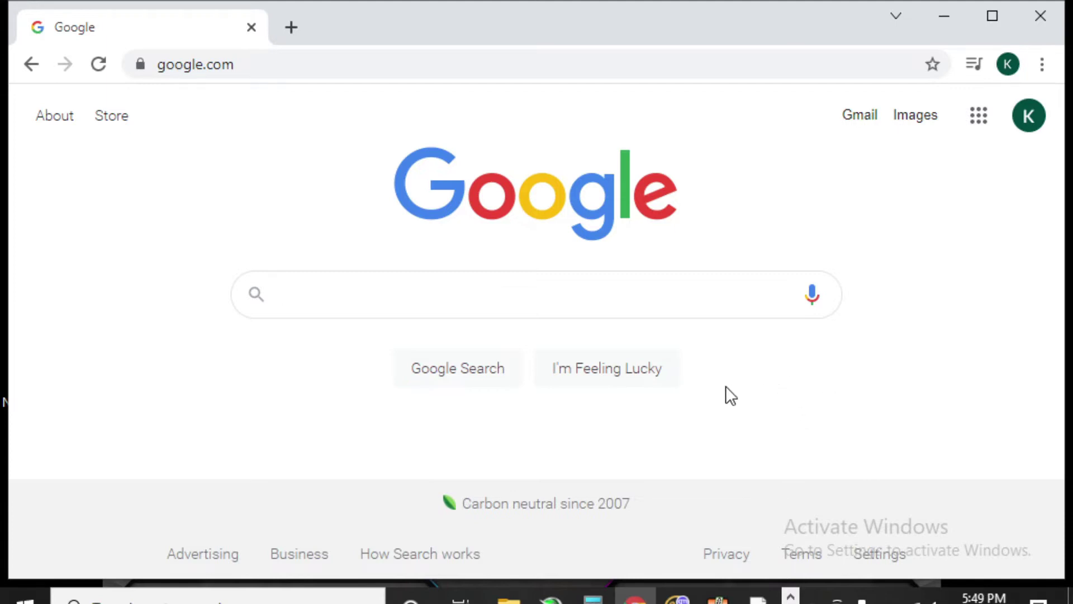
Step: Load exodus.com in Chrome, then scroll down its home page and back to the top
click(340, 69)
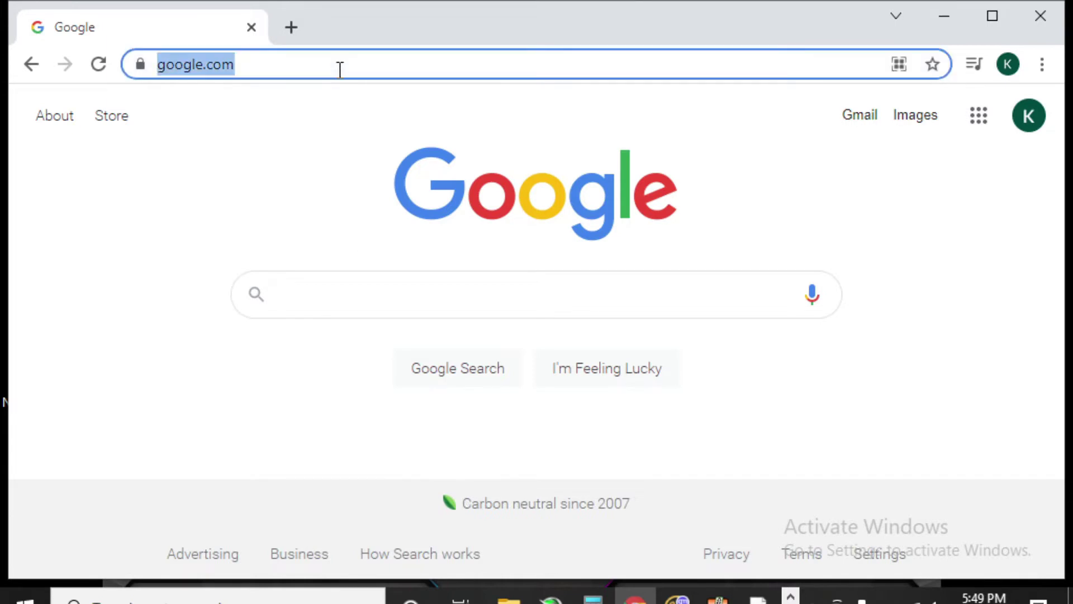
text(e)
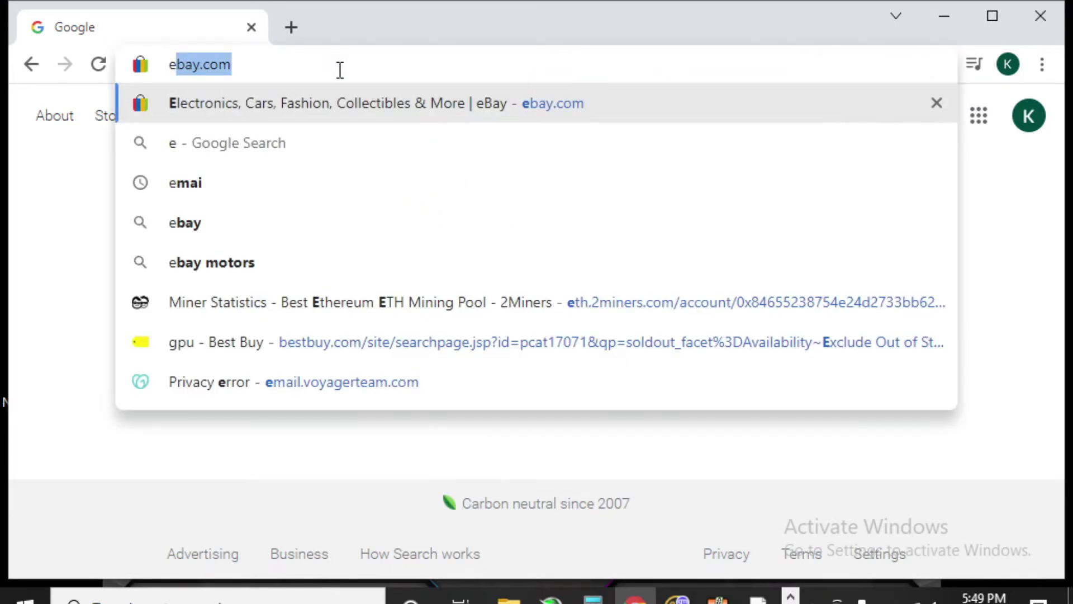
text(xodus.com)
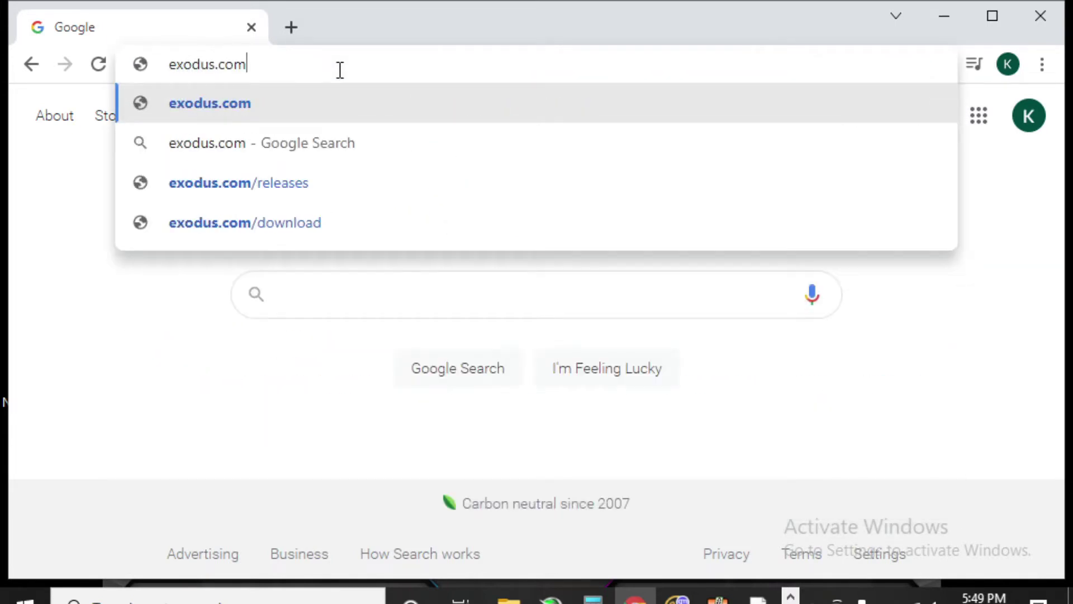
key(Return)
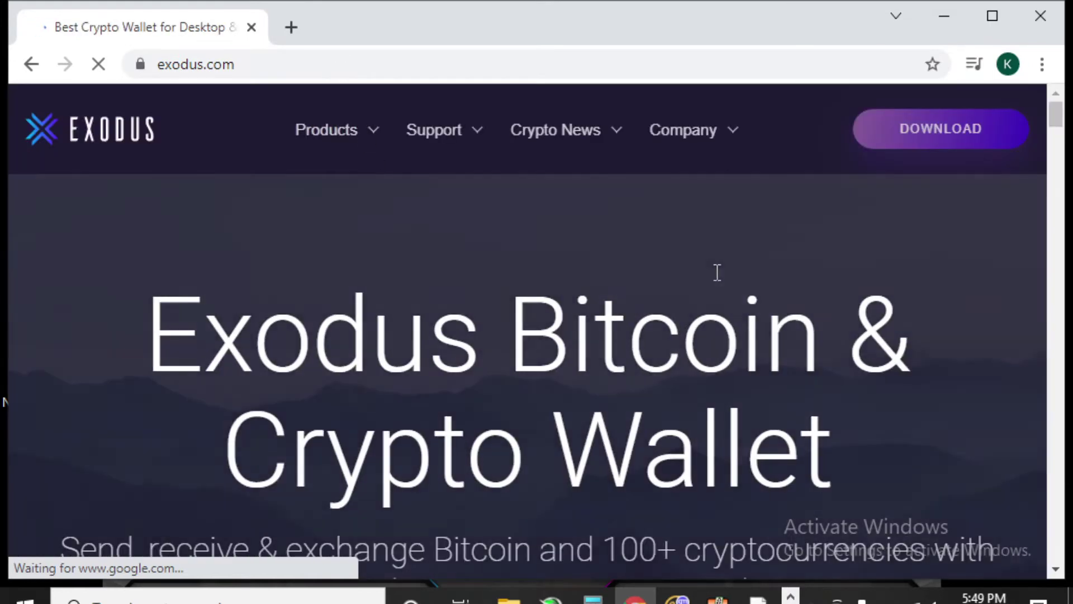
scroll(717, 271, down, 5)
scroll(751, 256, down, 6)
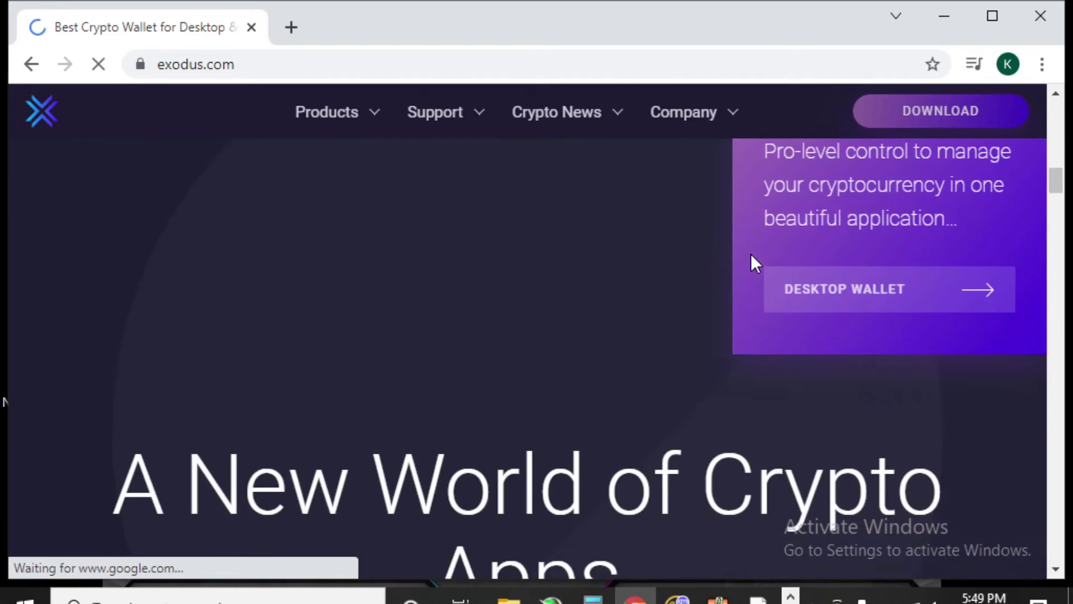
scroll(752, 256, up, 8)
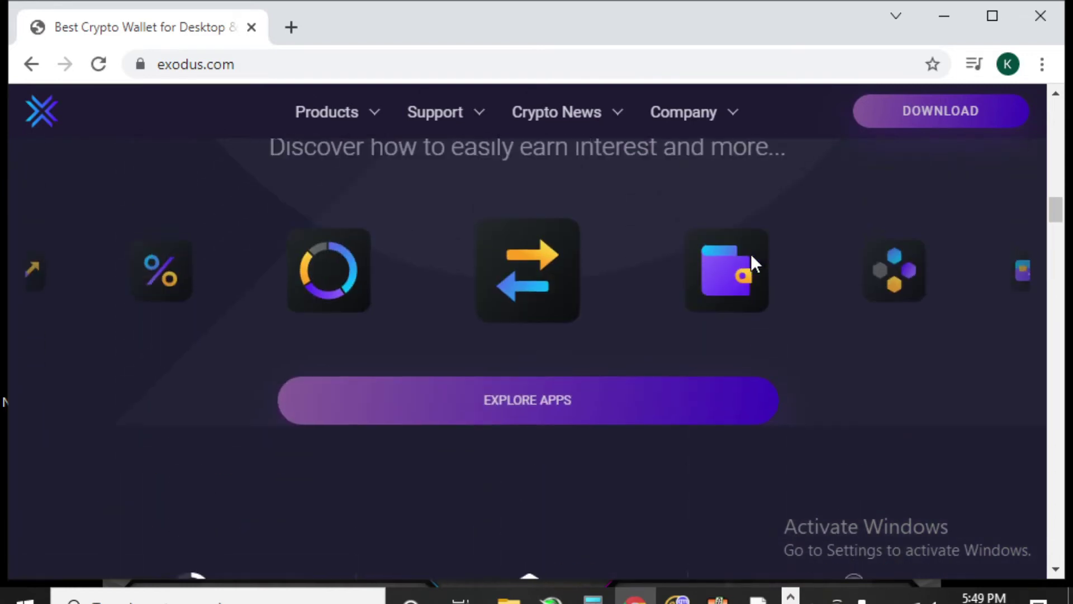
scroll(750, 254, up, 6)
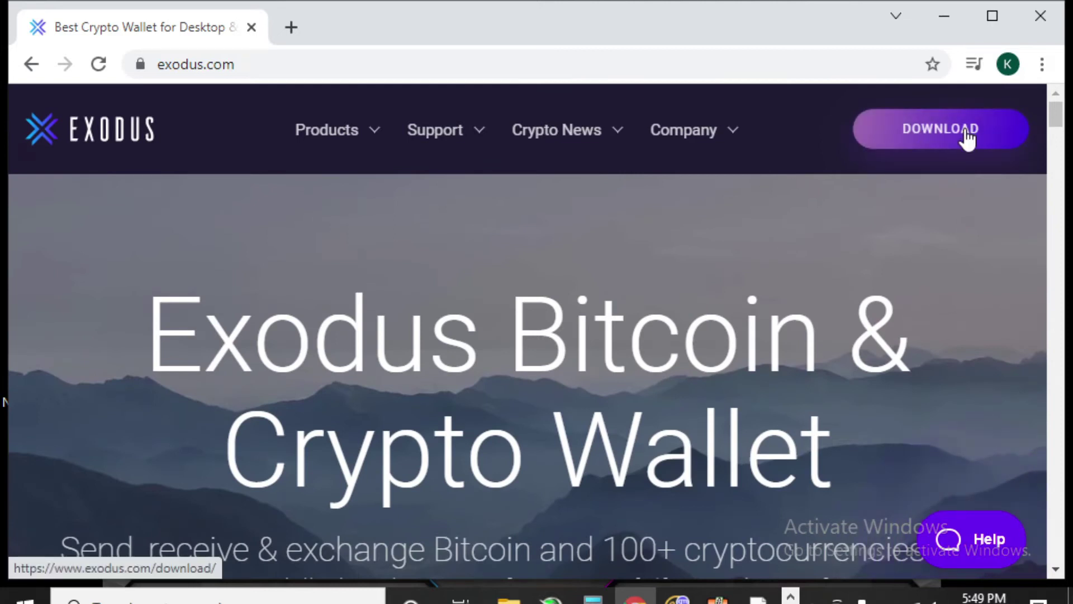
Step: Go to the Exodus download page and scroll down to the Desktop section
click(967, 139)
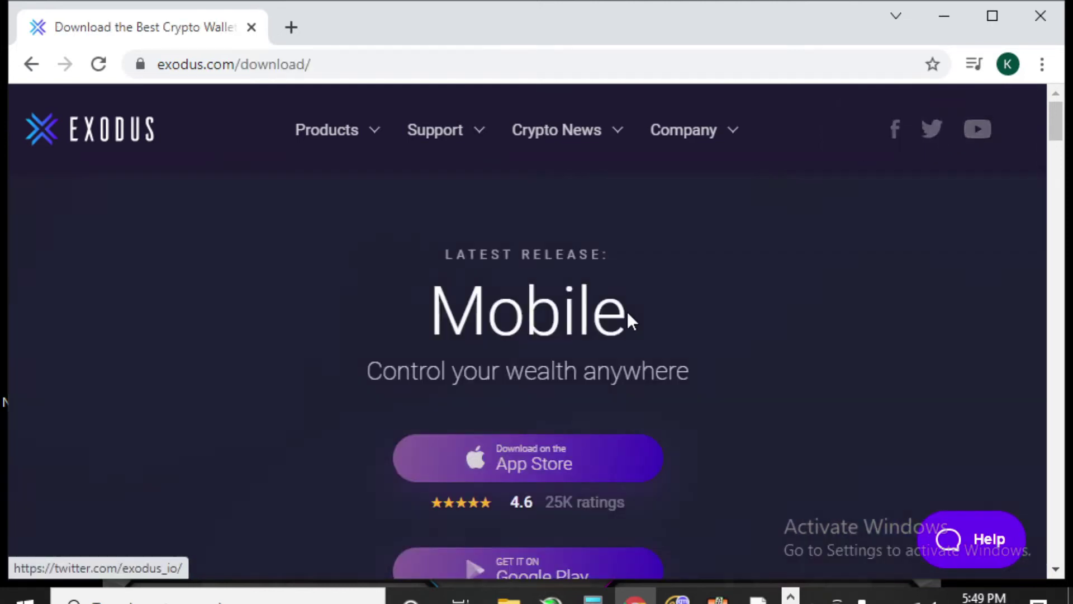
scroll(627, 311, down, 2)
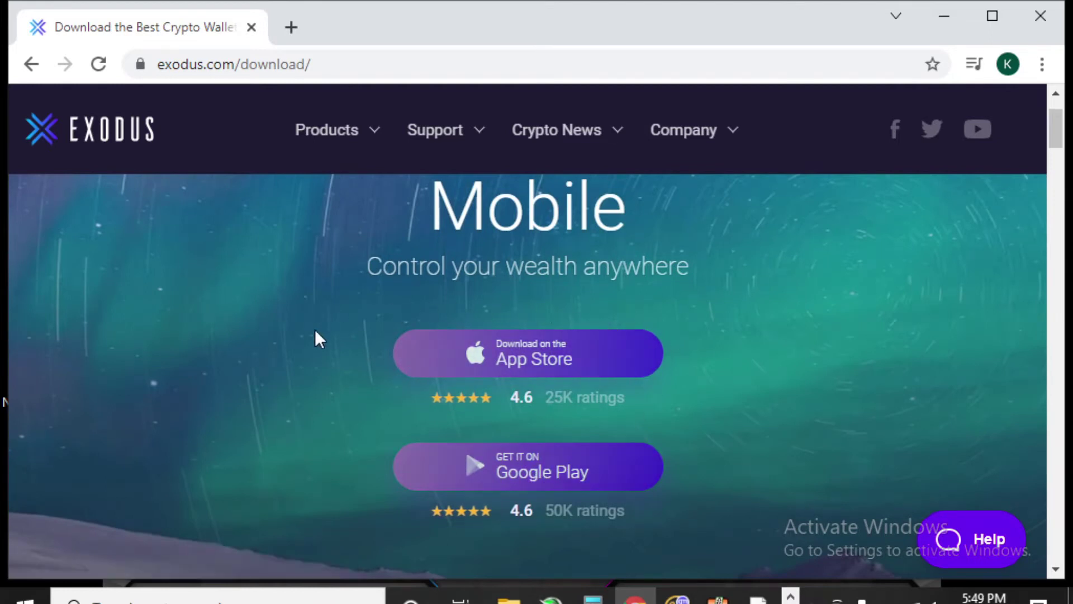
scroll(666, 268, down, 10)
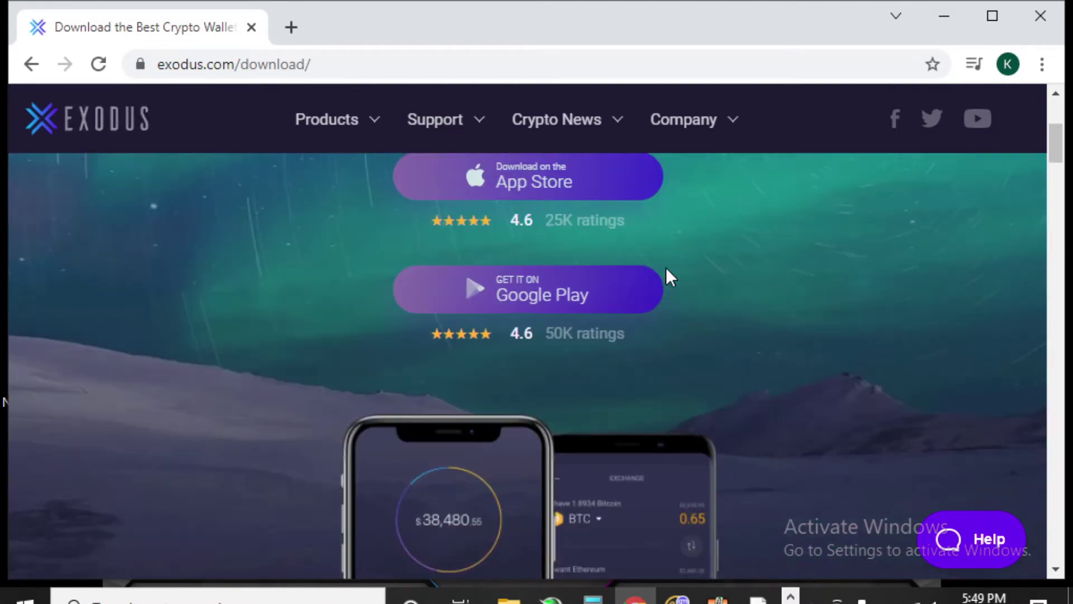
scroll(711, 268, down, 4)
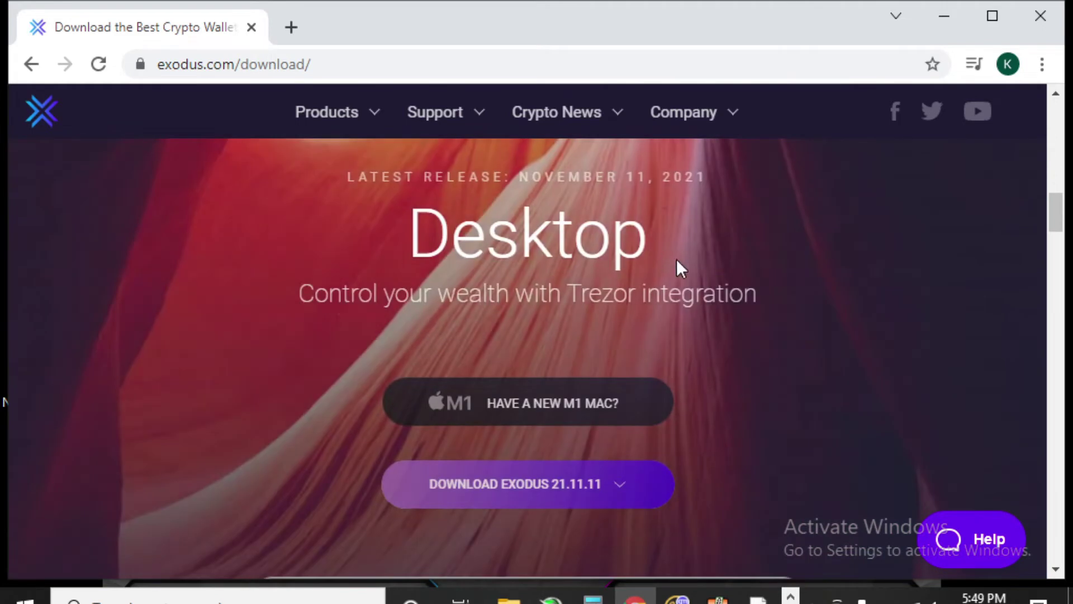
Step: Download the Windows app (64-bit) and set the installer to open when done
click(615, 487)
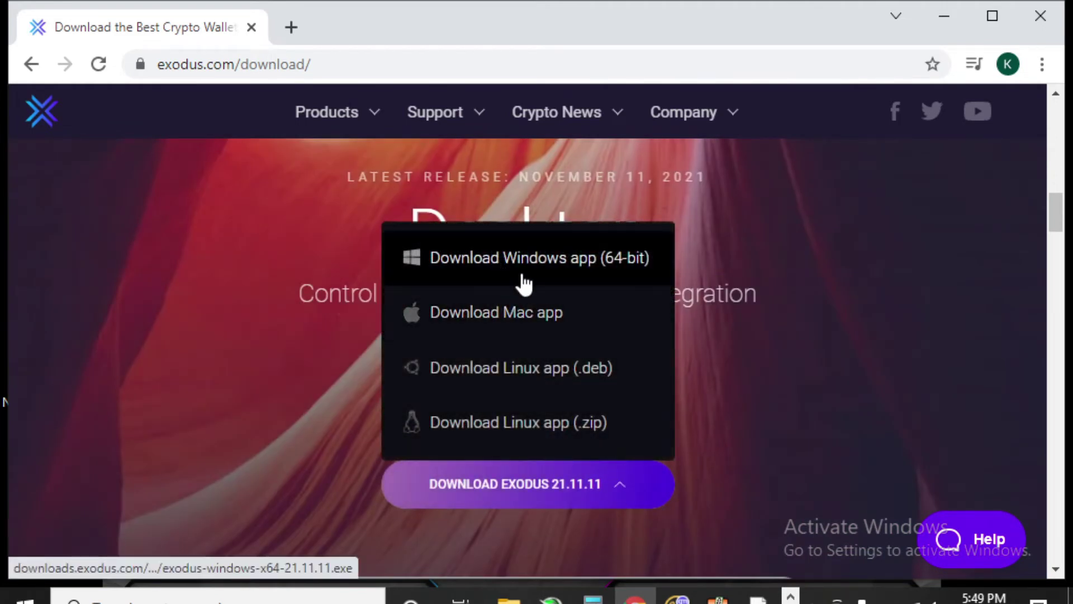
click(555, 267)
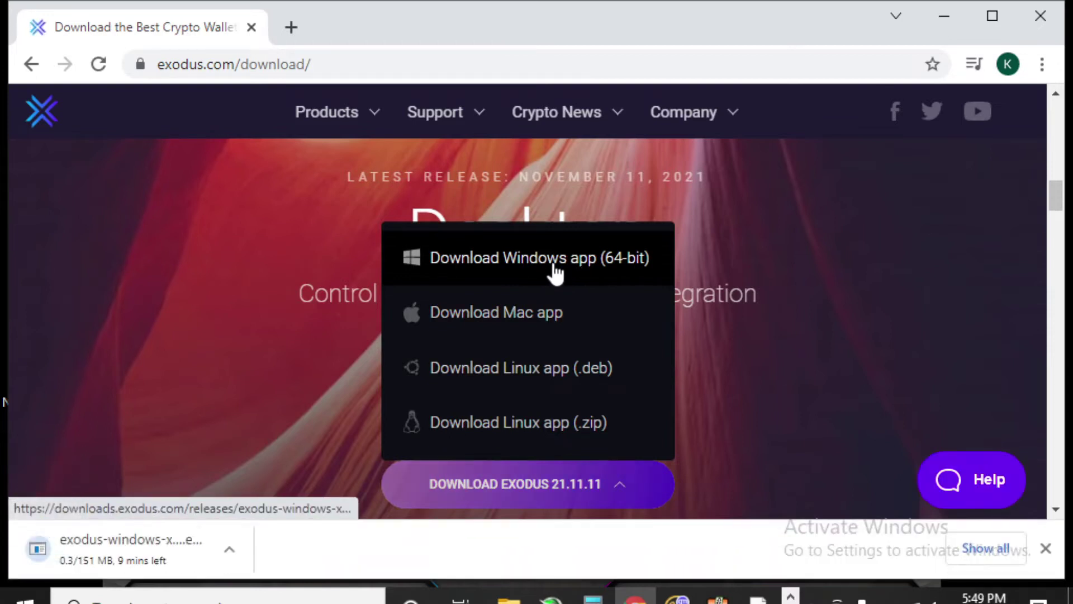
click(229, 548)
click(302, 388)
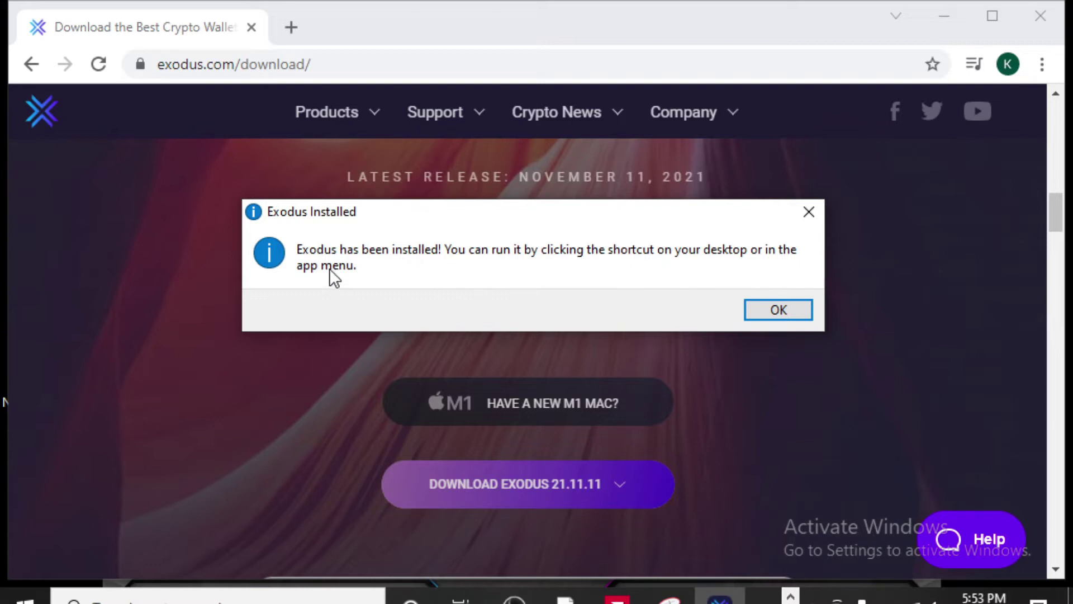
Step: Dismiss the 'Exodus Installed' confirmation with OK
click(795, 312)
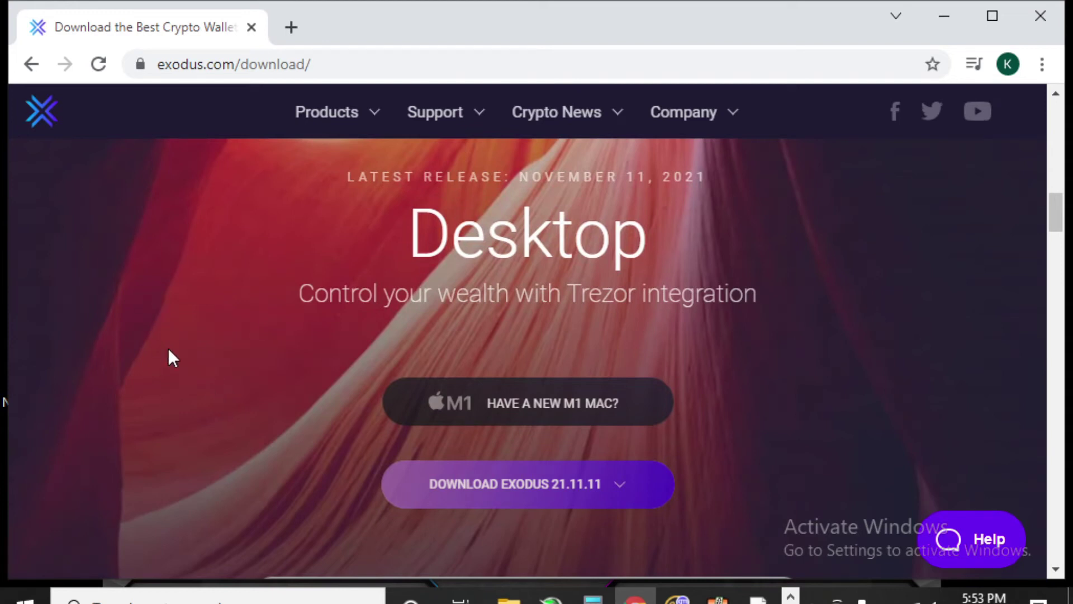
Step: Search 'ex' from the Windows taskbar and launch the Exodus app
click(216, 595)
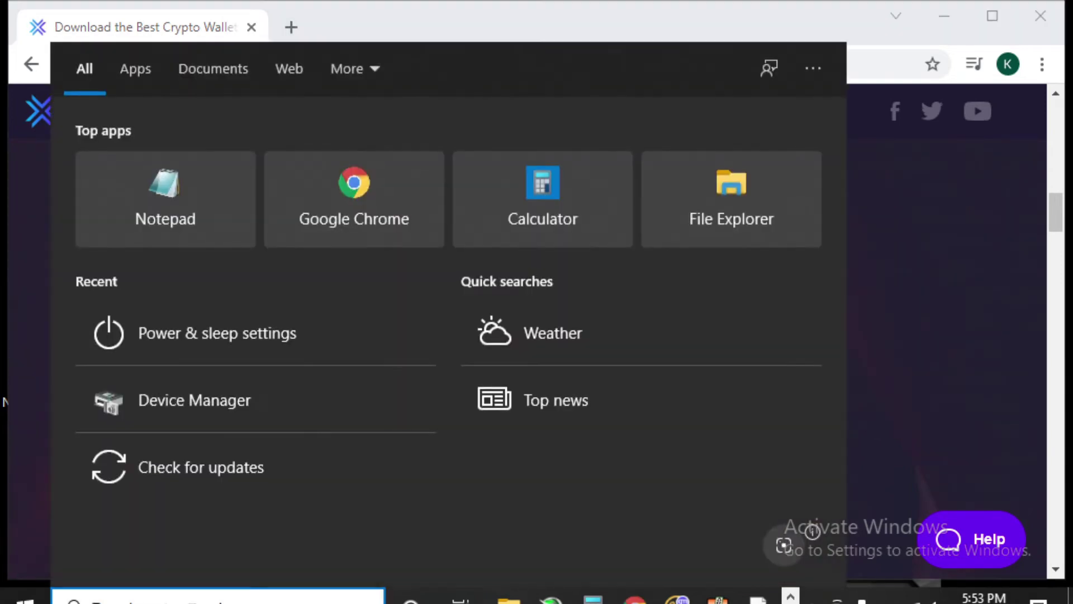
text(ex)
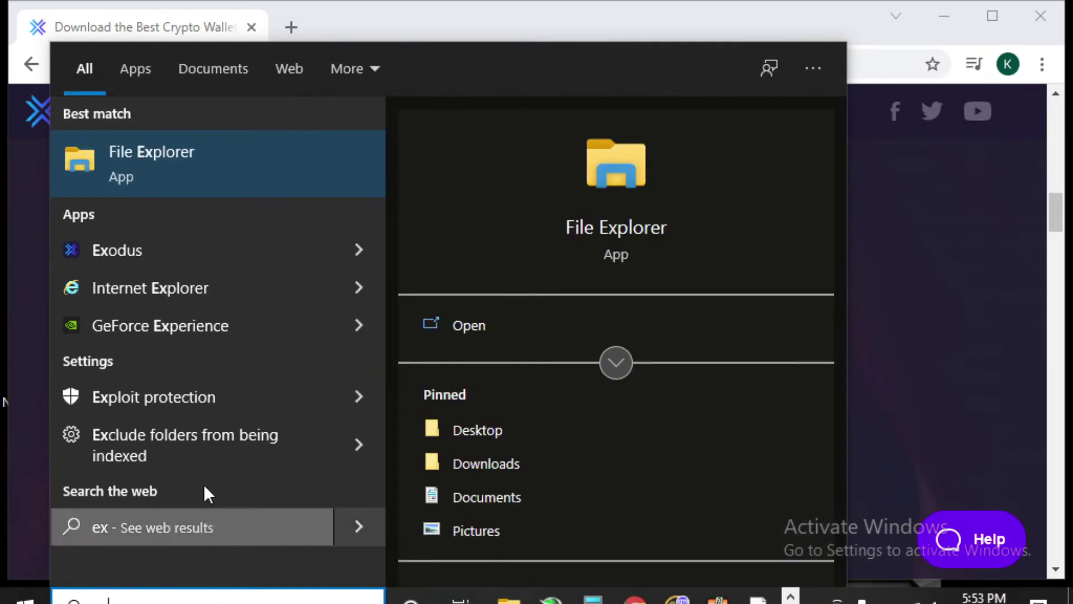
click(149, 257)
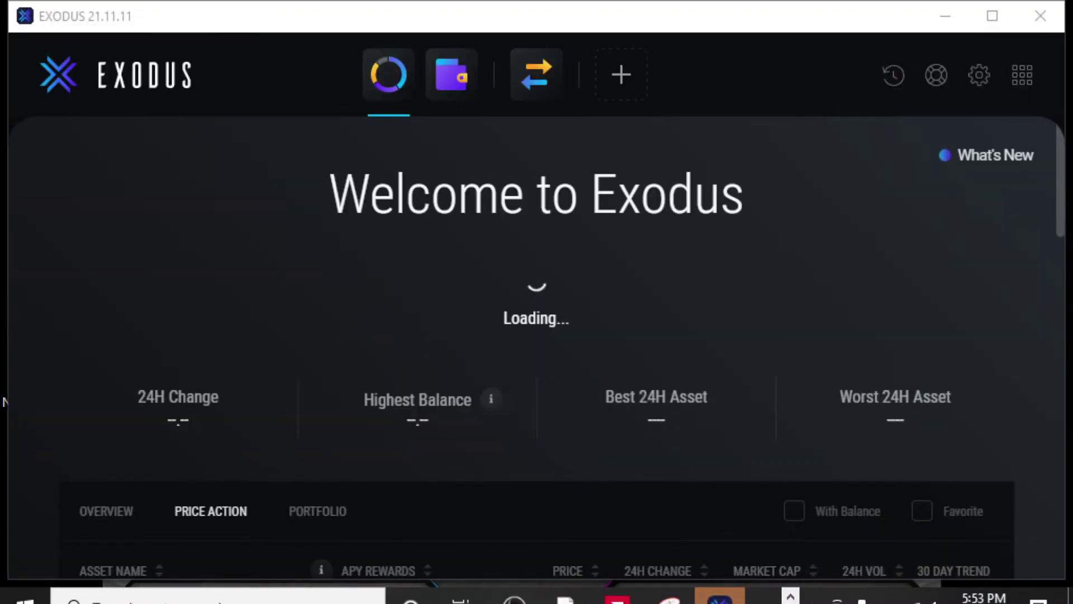
Step: Pin Exodus to the taskbar and open Settings at the Backup section
right_click(720, 597)
click(657, 528)
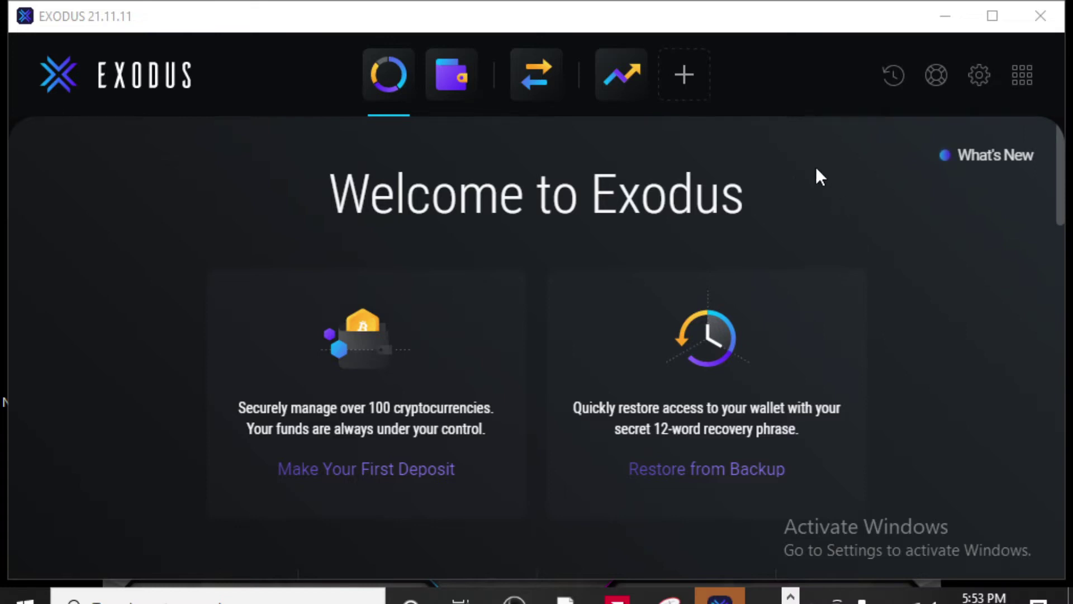
click(828, 203)
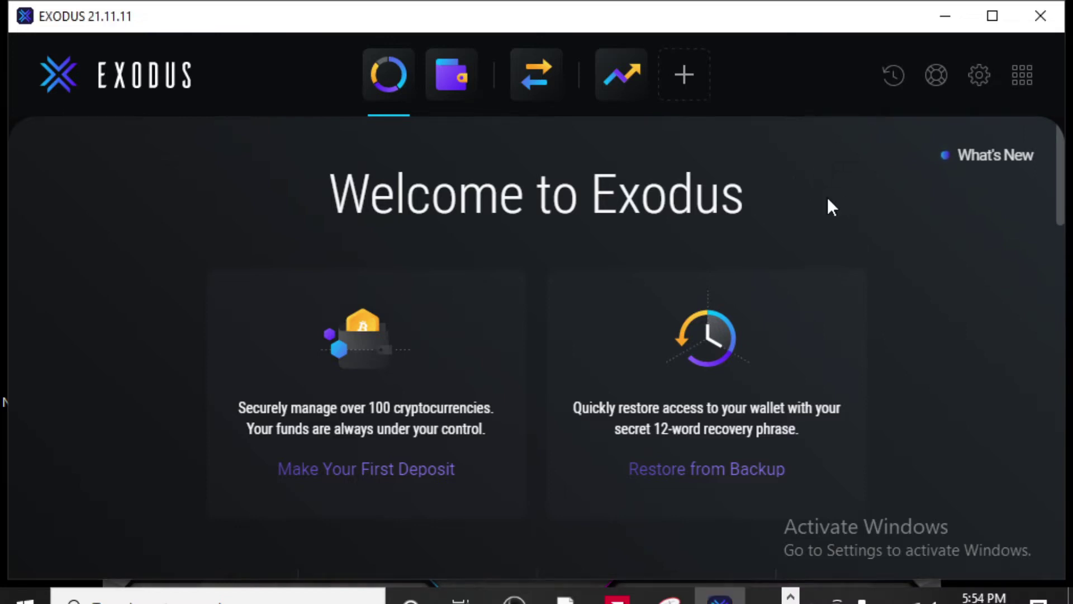
click(979, 77)
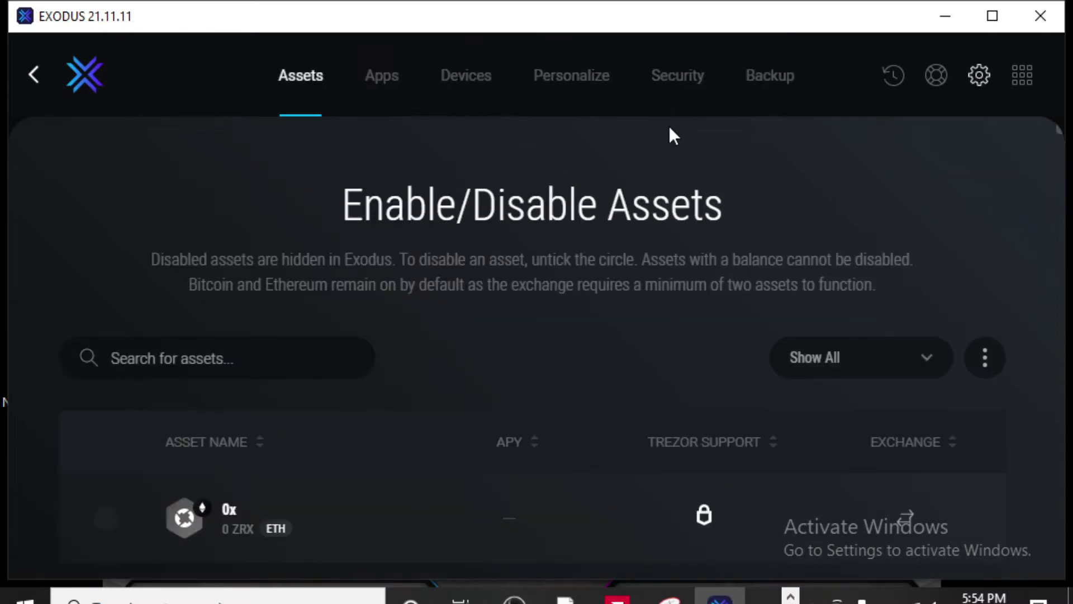
click(776, 84)
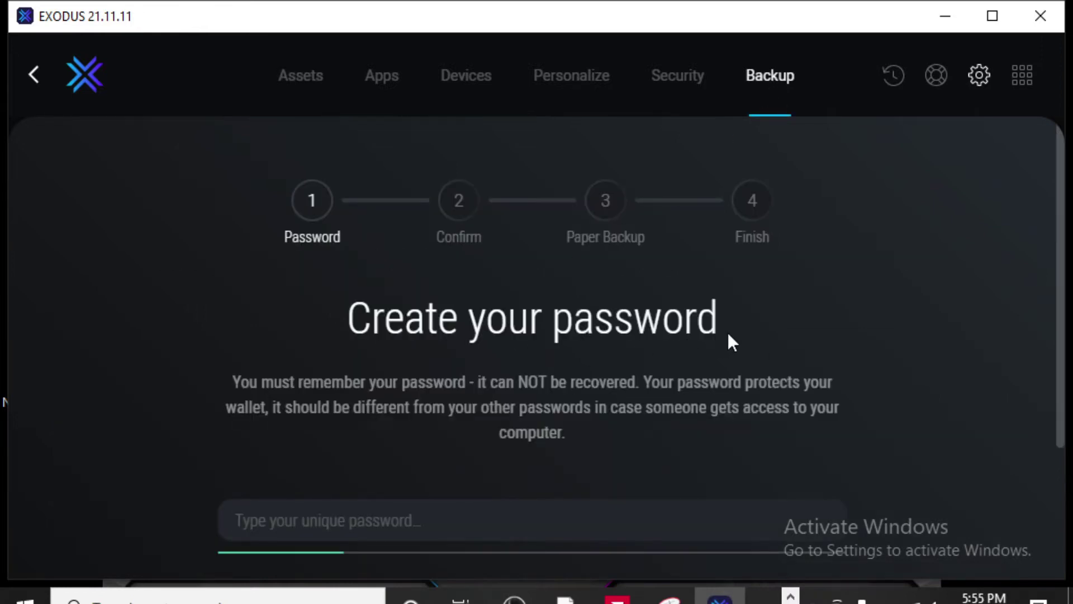
Step: Enter a new wallet password and retype it to confirm, reaching the 12-word phrase step
scroll(822, 277, down, 3)
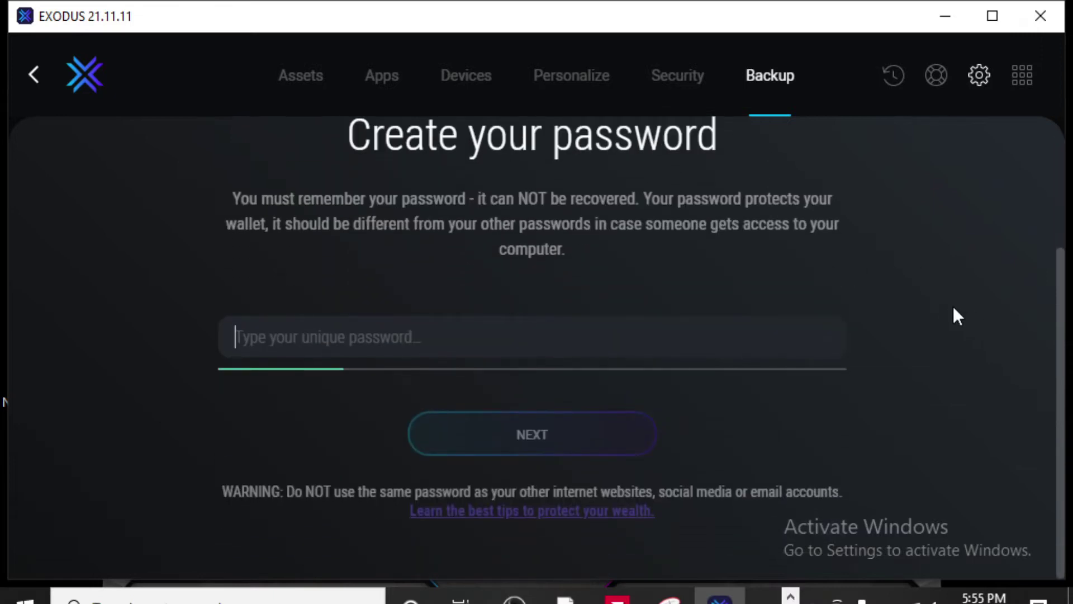
scroll(873, 249, up, 2)
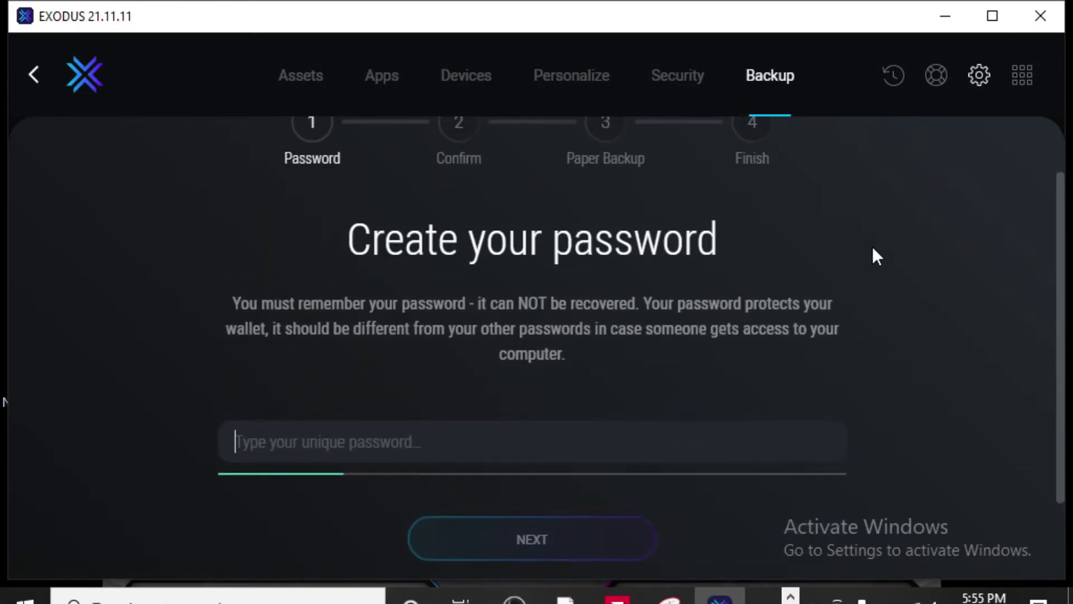
scroll(873, 248, down, 2)
scroll(878, 247, up, 2)
click(434, 442)
text(*********)
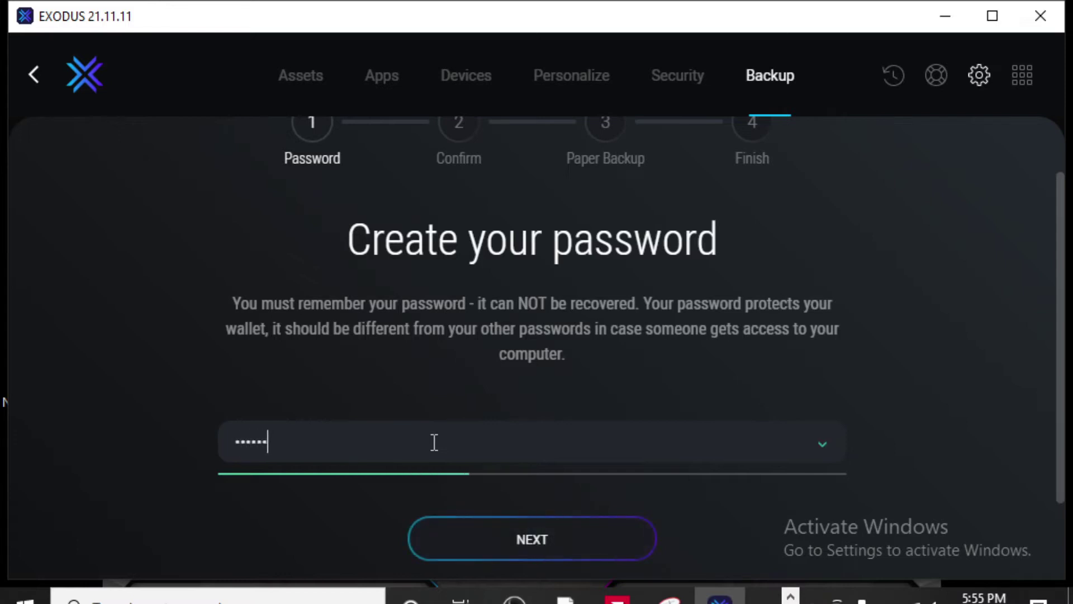
text(**)
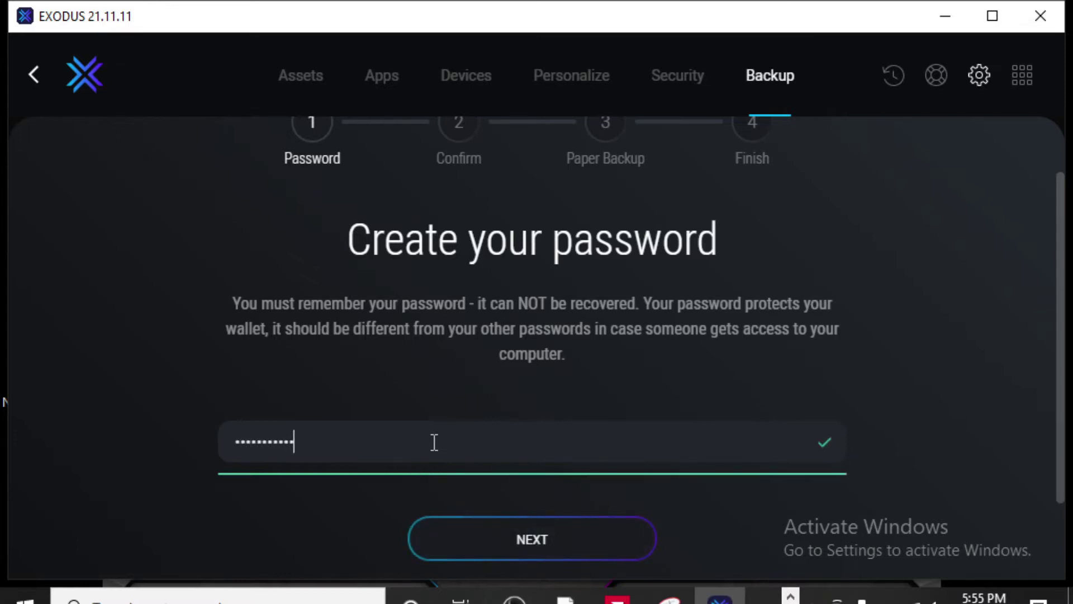
click(525, 536)
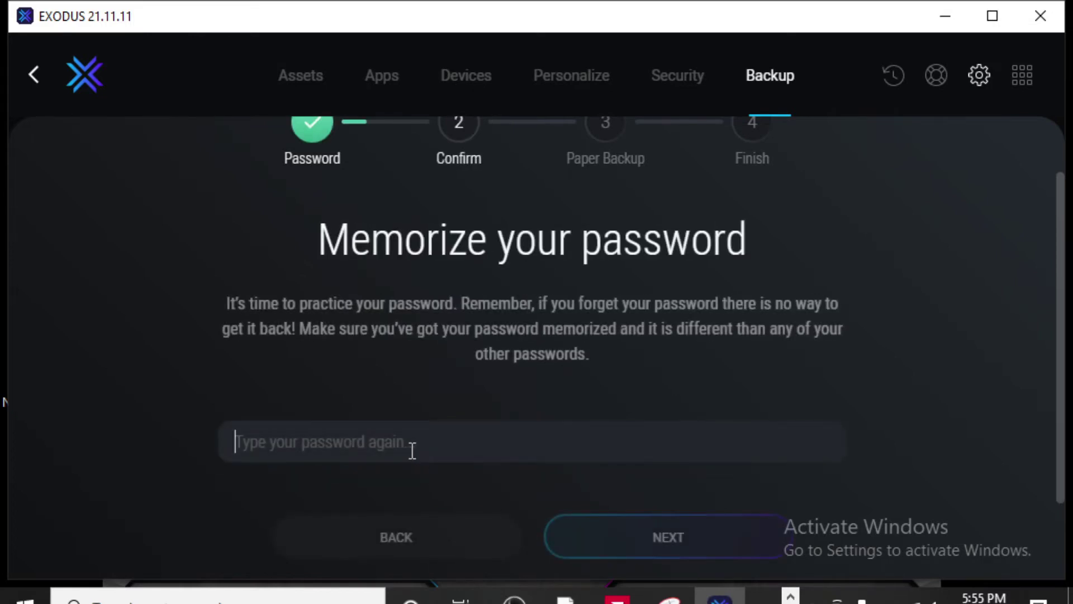
text(*********)
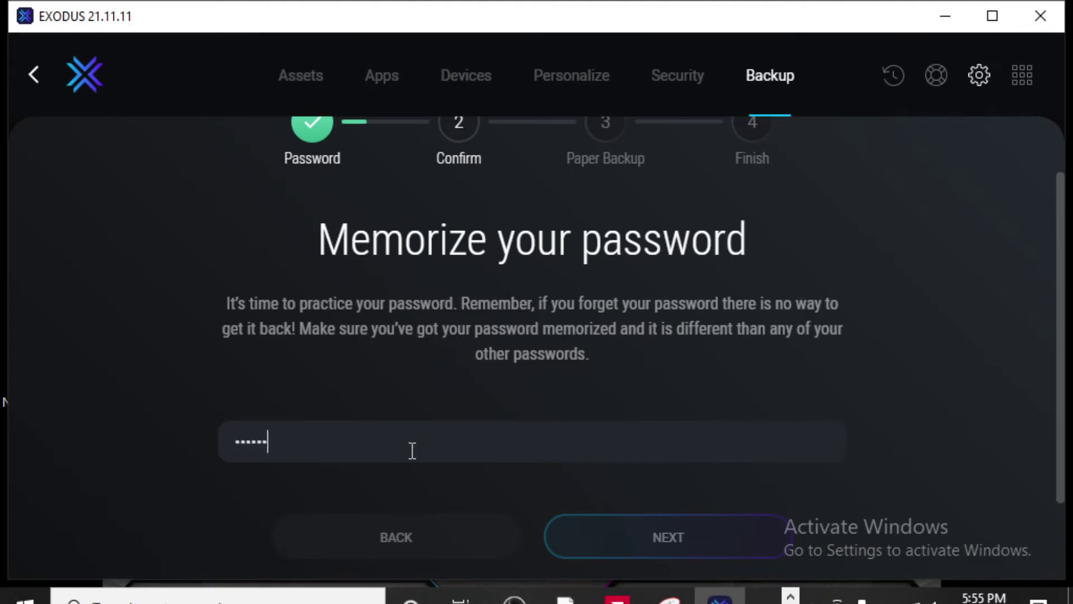
text(***)
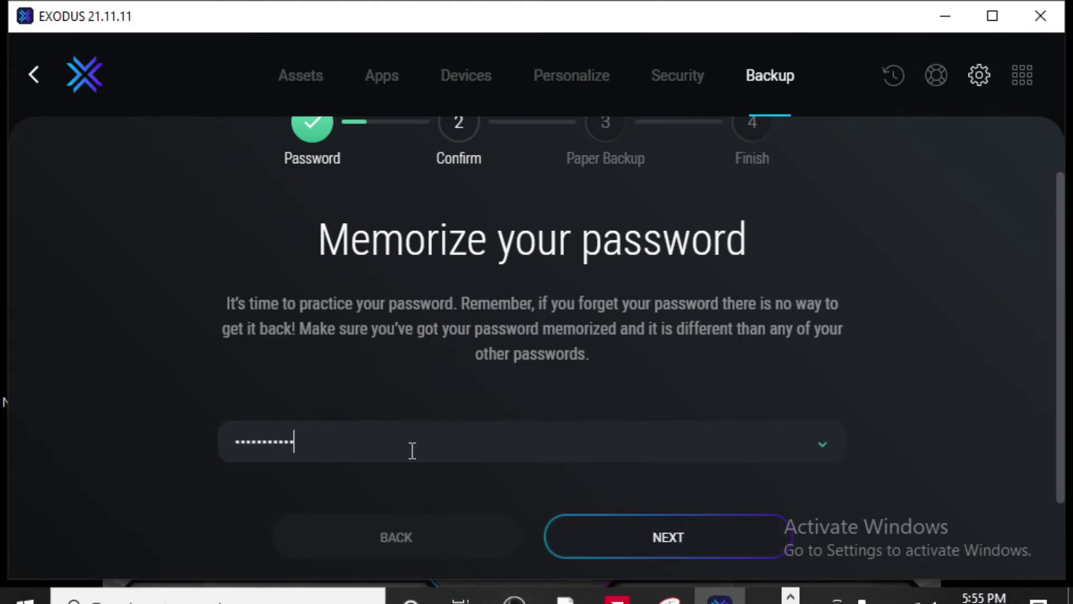
click(613, 554)
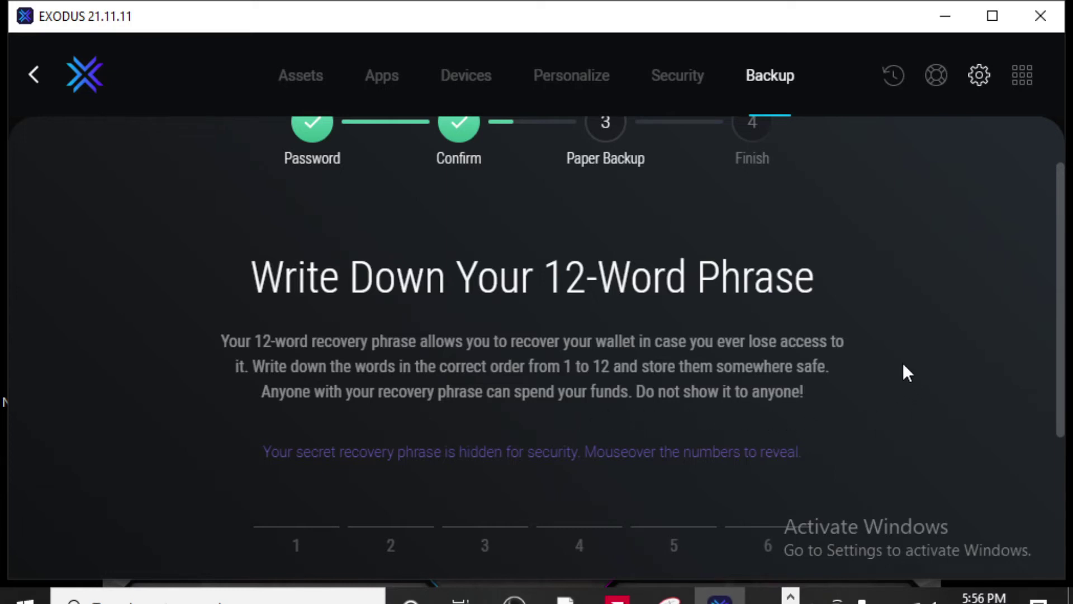
scroll(901, 363, down, 4)
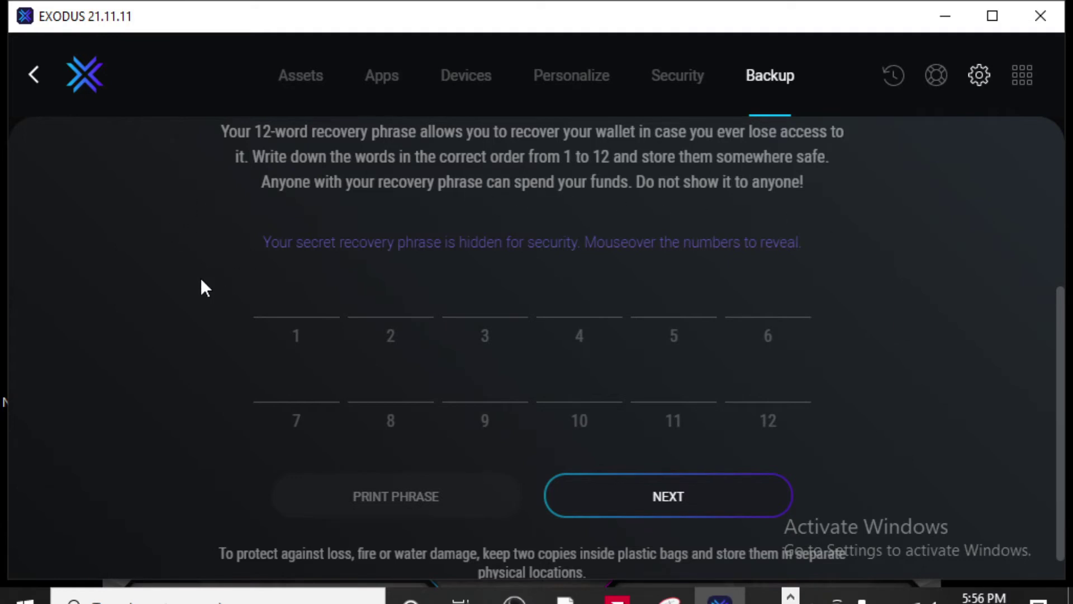
mouse_move(306, 319)
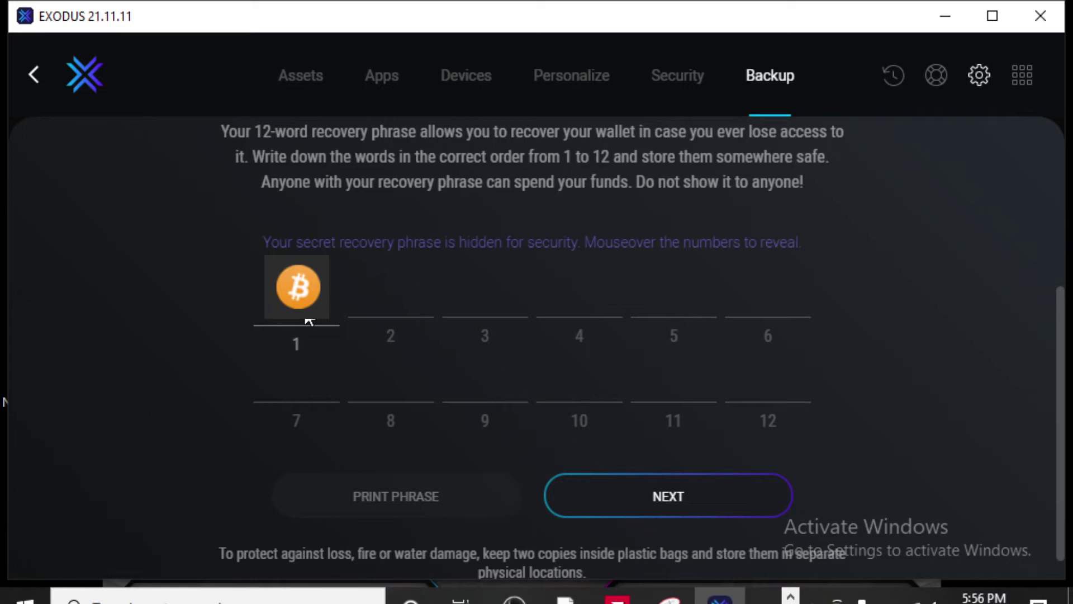
mouse_move(390, 311)
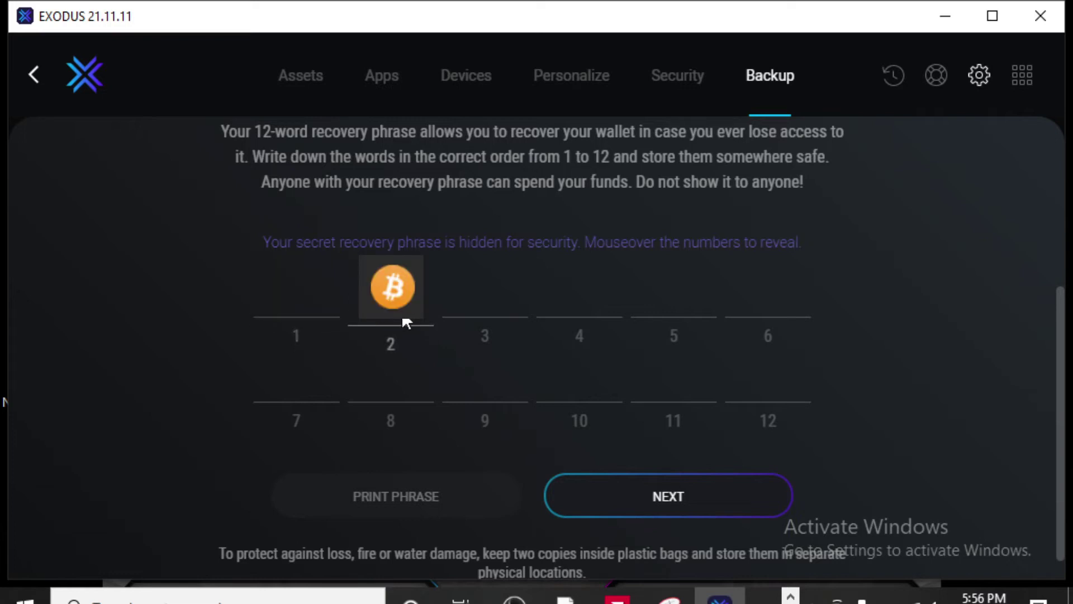
mouse_move(506, 321)
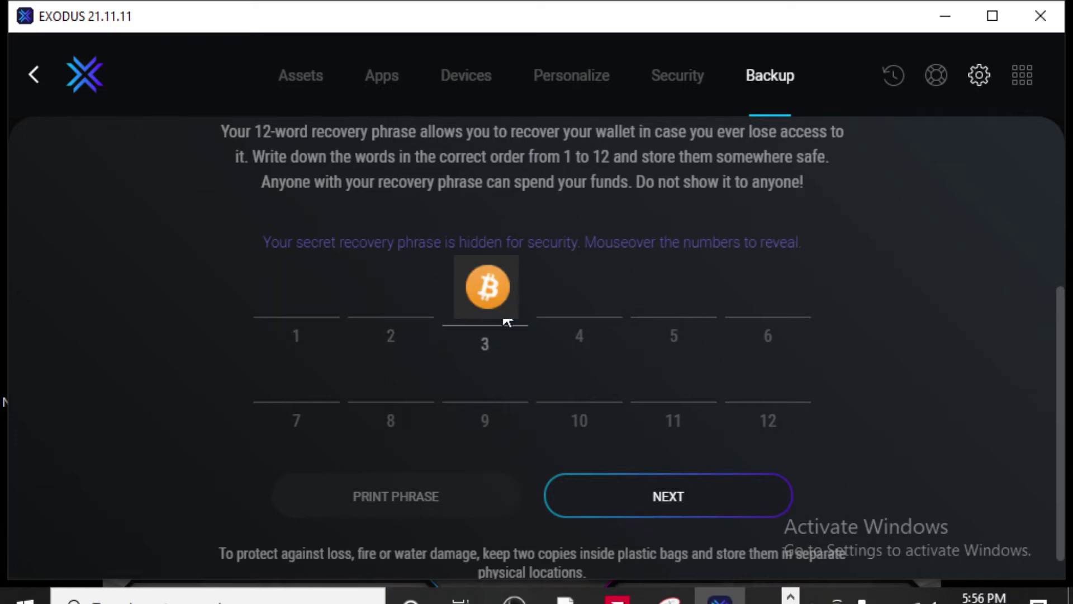
mouse_move(595, 321)
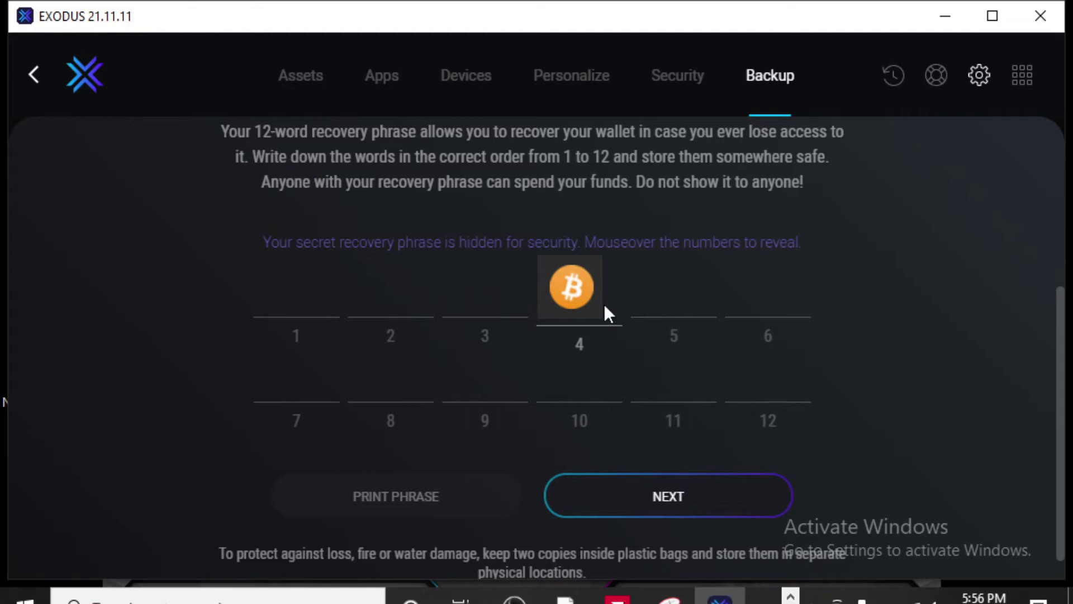
mouse_move(689, 319)
mouse_move(763, 315)
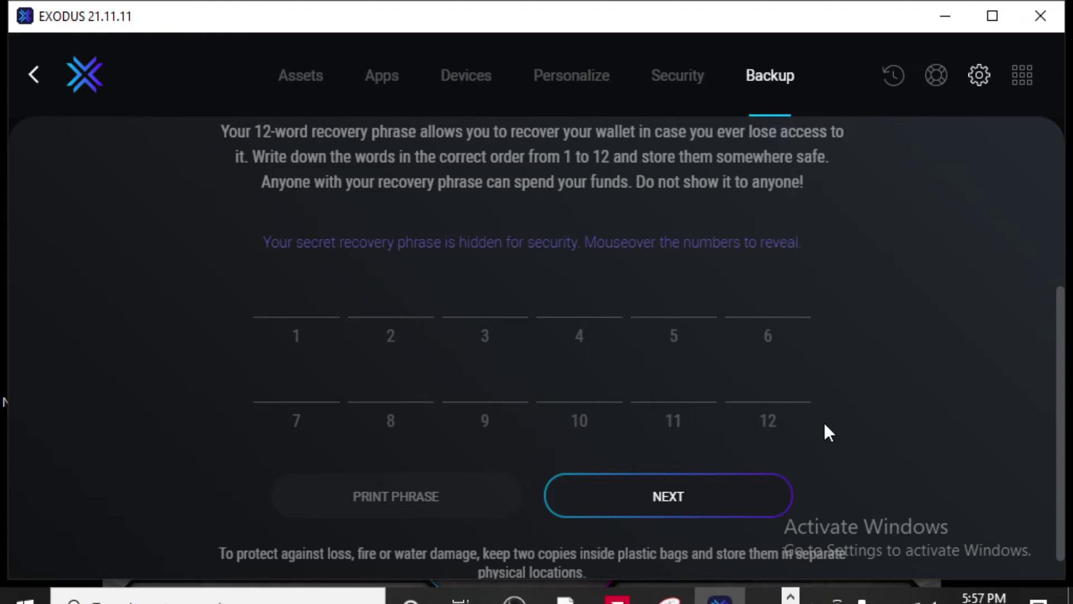
click(644, 495)
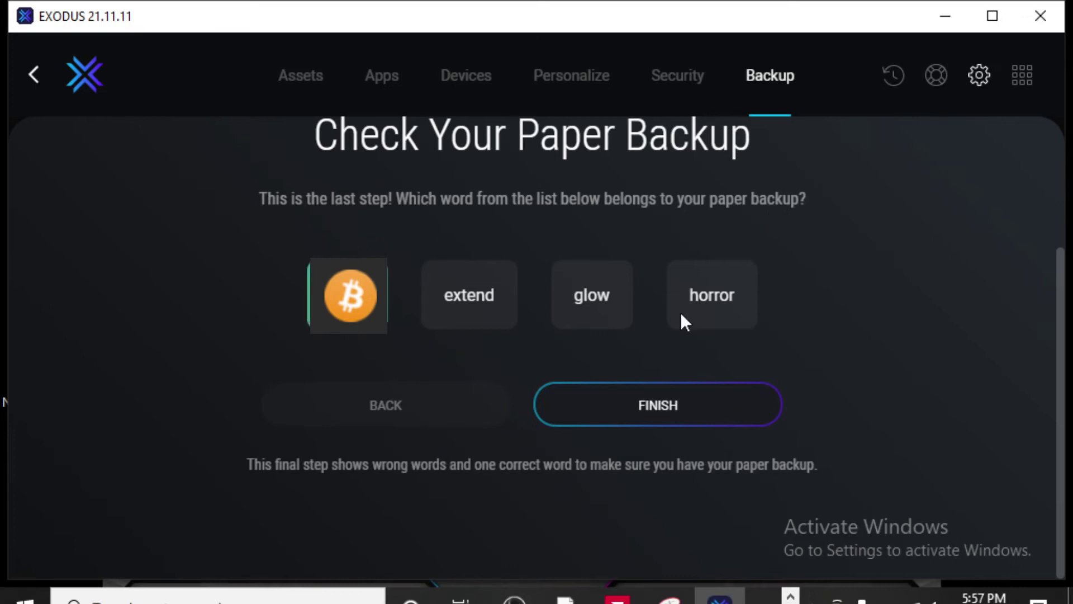
Step: Pass the paper-backup word check and finish the wallet backup
click(712, 420)
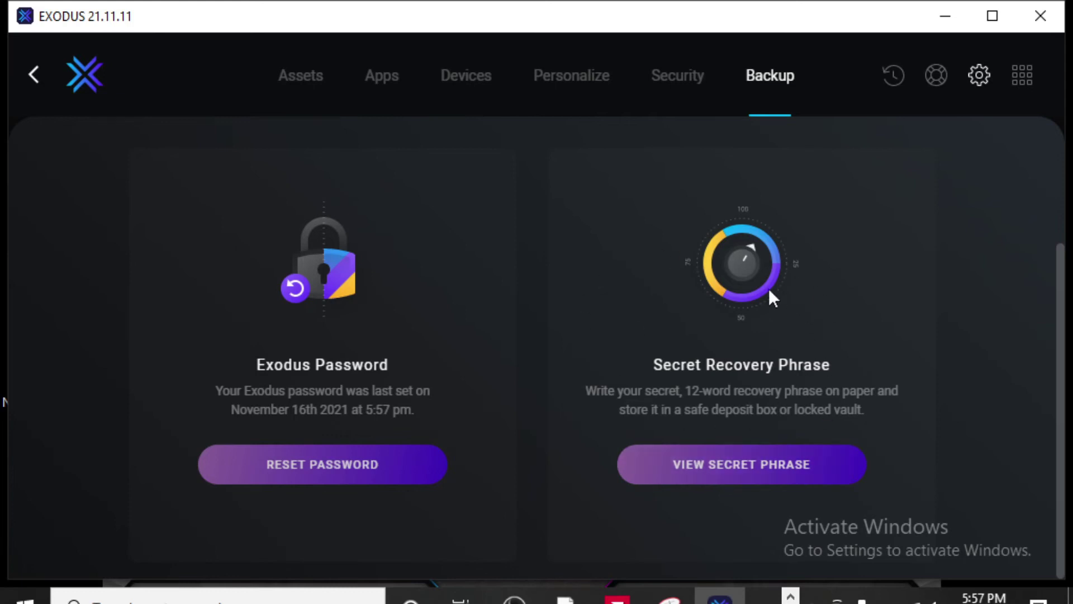
Step: Return to Exodus Home, then open the Wallet view showing Bitcoin at 0 BTC
click(83, 76)
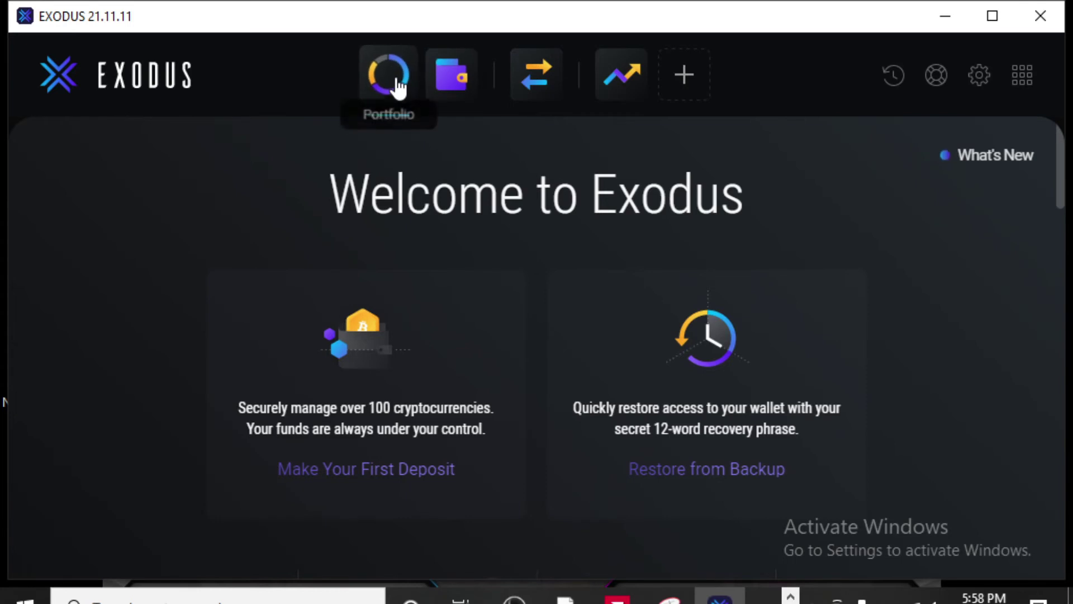
click(459, 82)
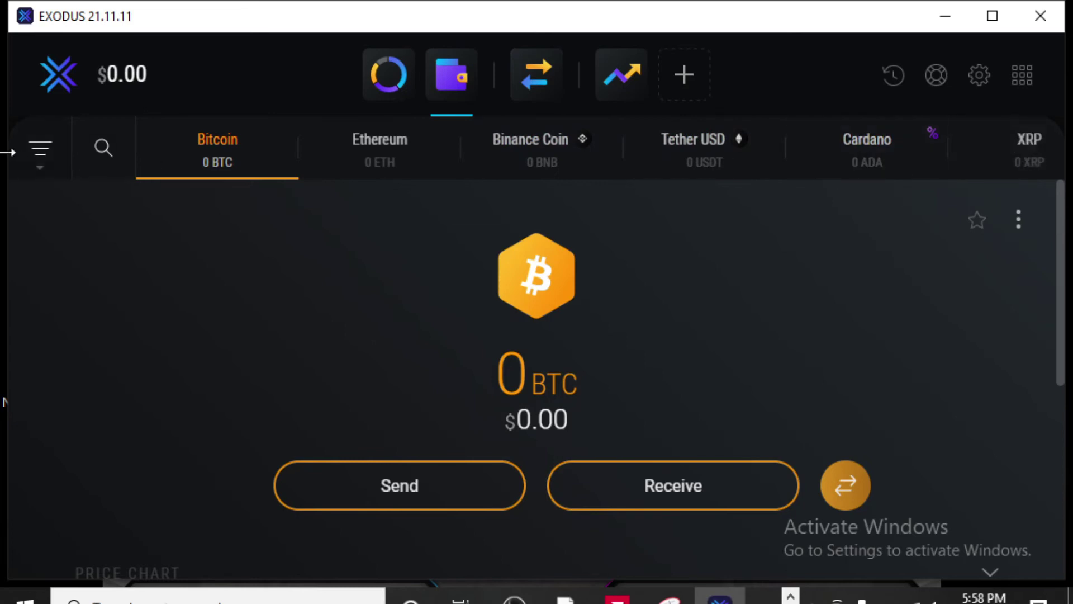
Step: Search assets for 'doge', open the Dogecoin wallet and star it as a favorite
click(102, 160)
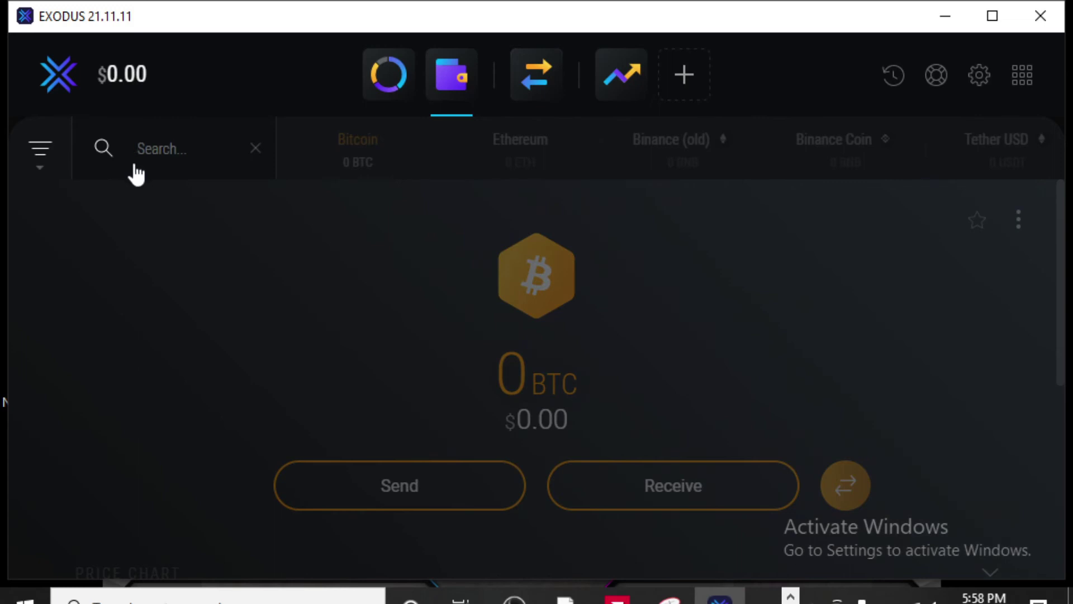
text(doge)
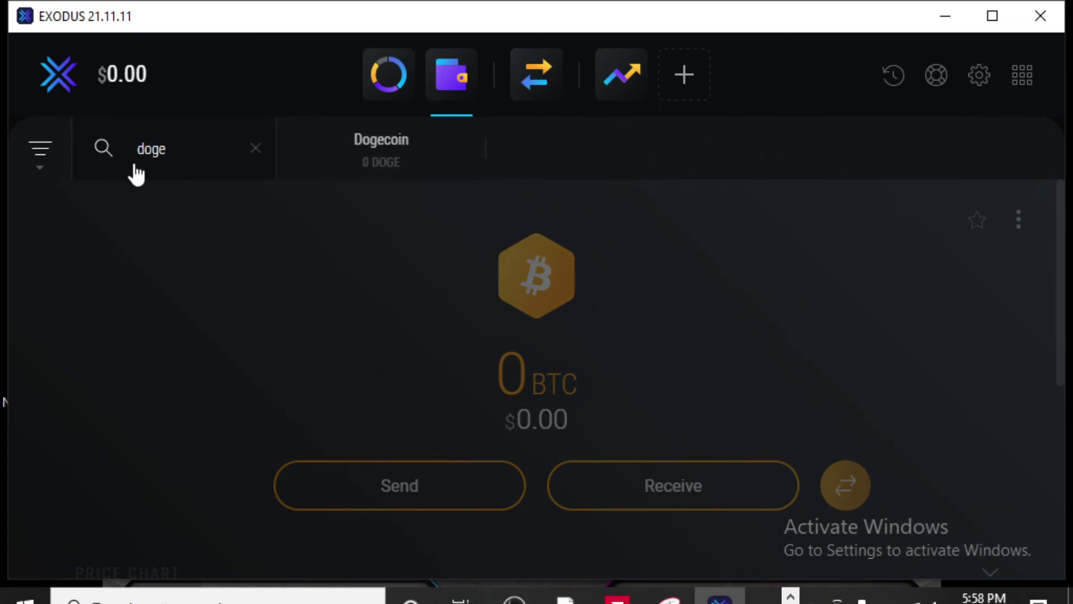
click(352, 149)
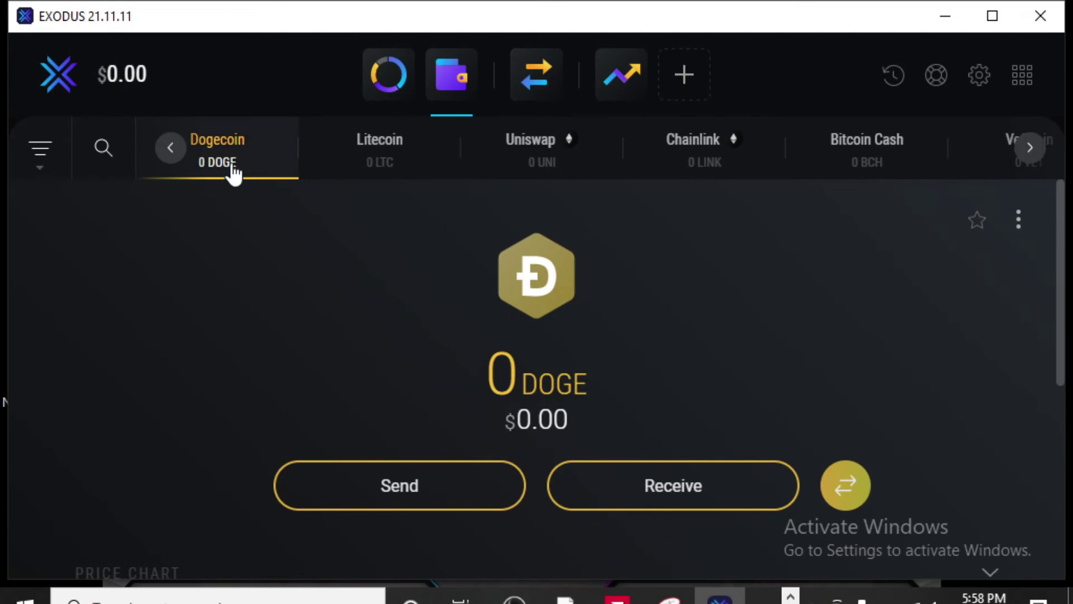
click(978, 221)
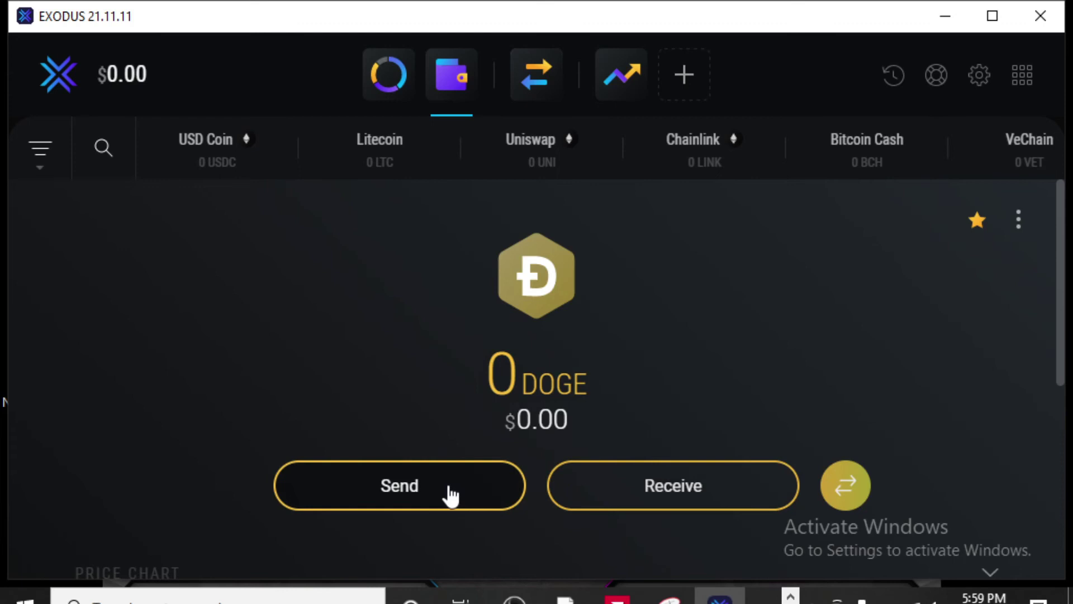
click(663, 501)
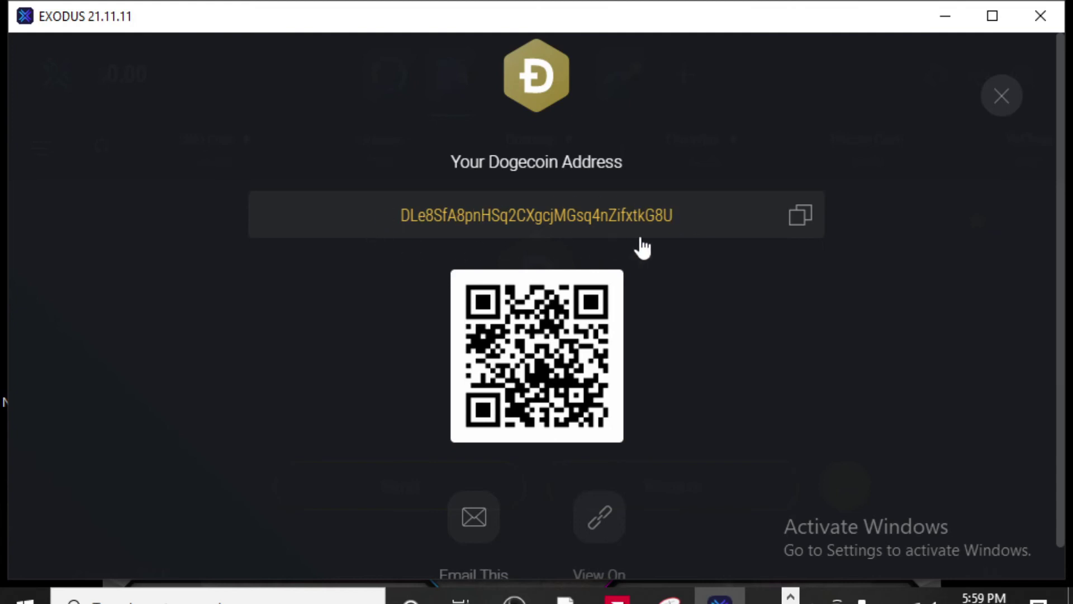
click(1006, 107)
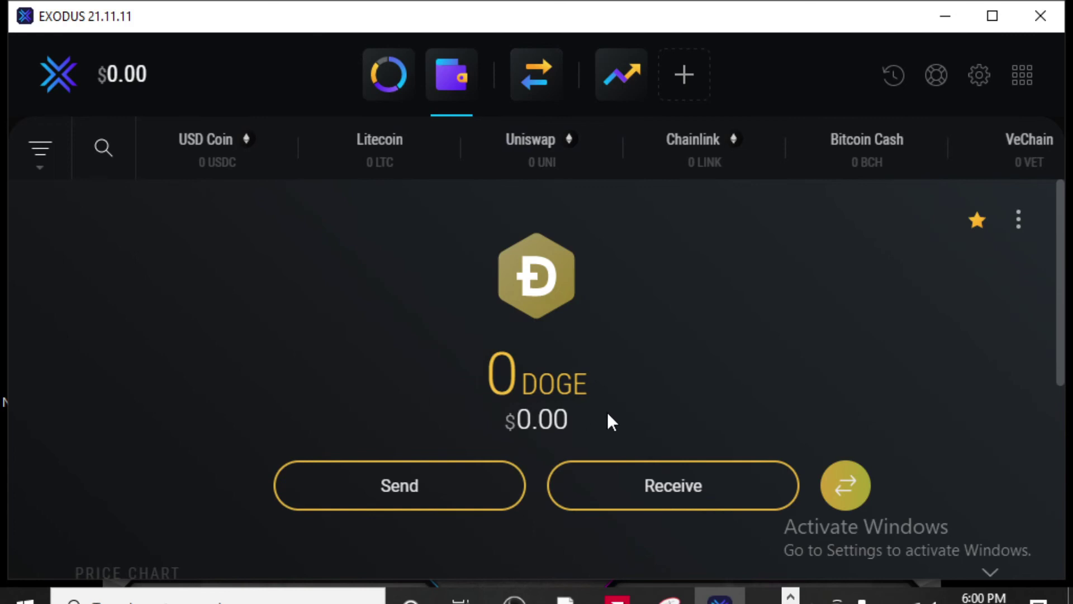
Step: Open the Portfolio view and scroll through the 24H stats and Price Action asset prices, returning to the $0.00 overview
click(383, 89)
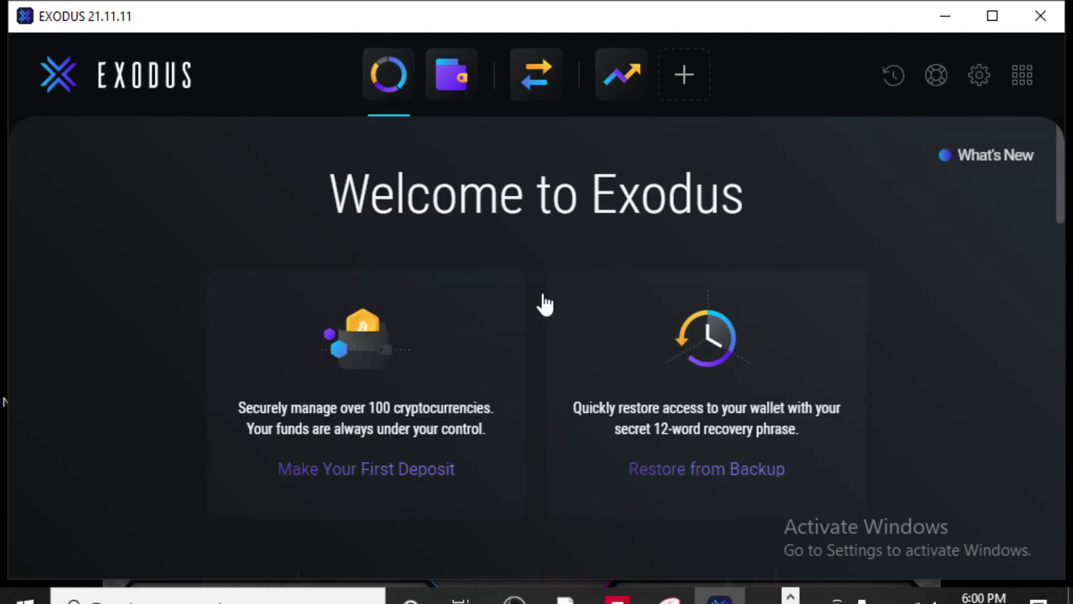
scroll(685, 197, down, 4)
scroll(685, 197, up, 2)
scroll(685, 197, down, 3)
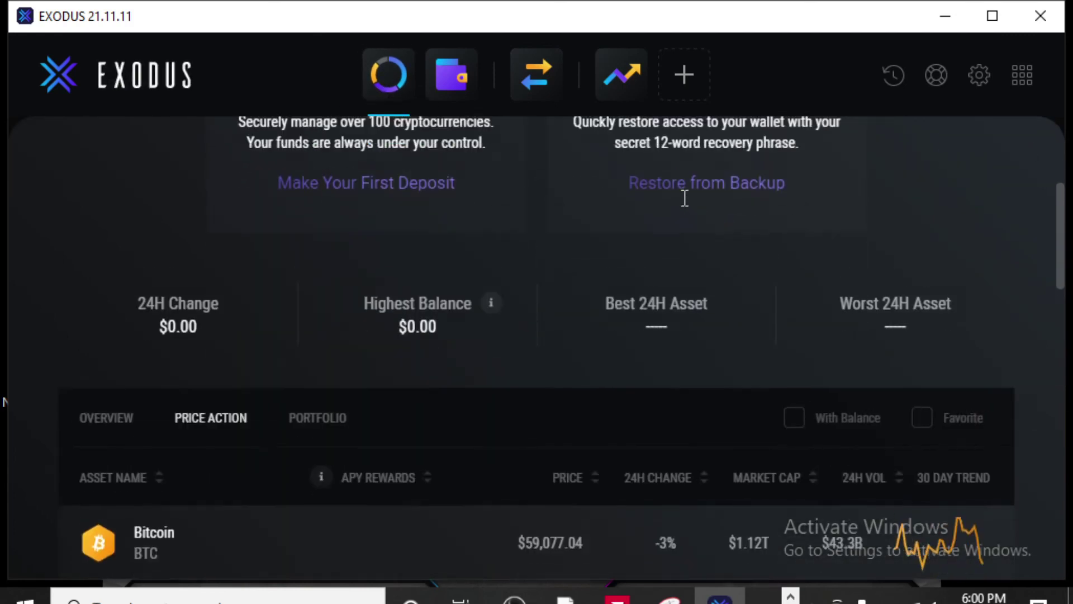
scroll(685, 197, up, 4)
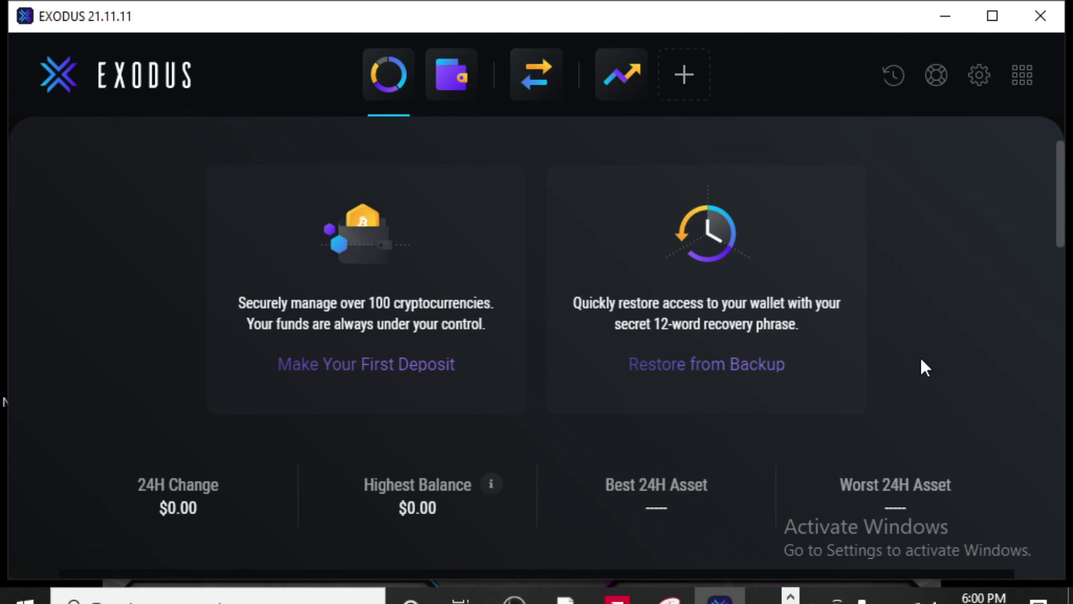
scroll(915, 386, down, 9)
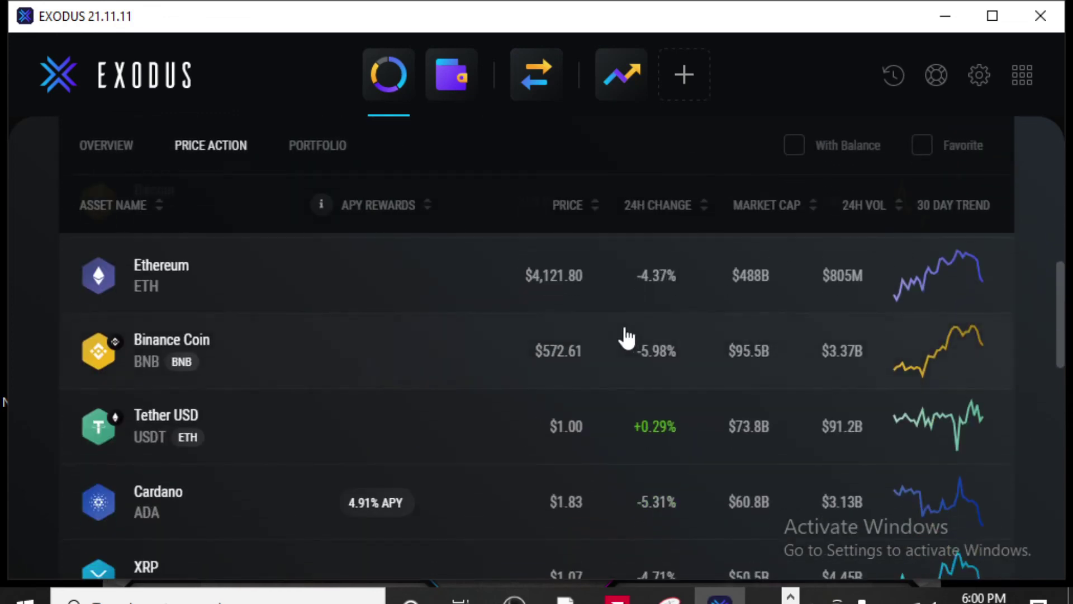
scroll(626, 336, down, 10)
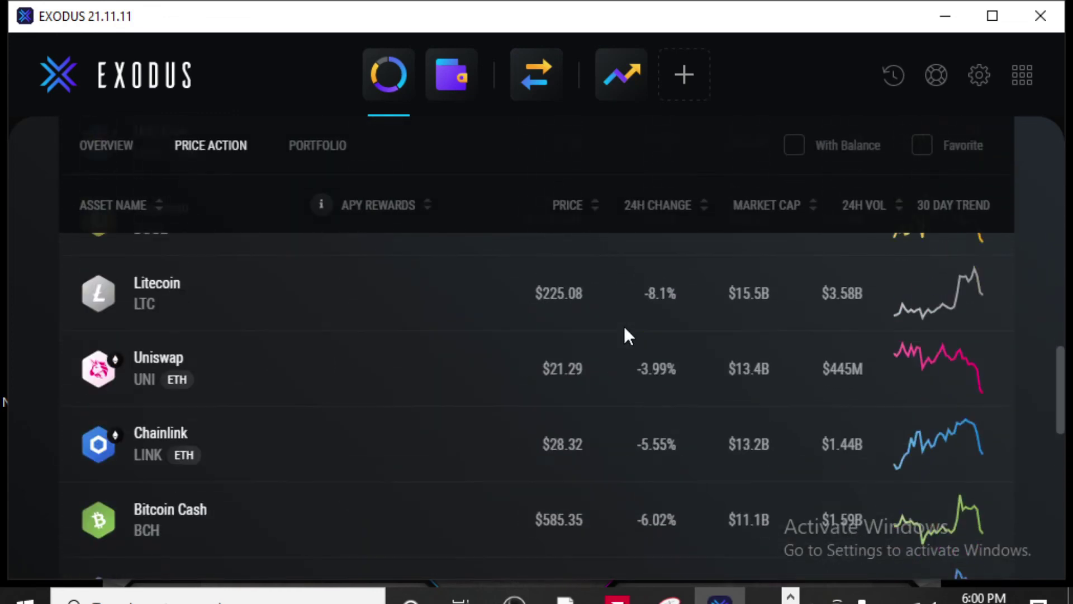
scroll(626, 330, up, 20)
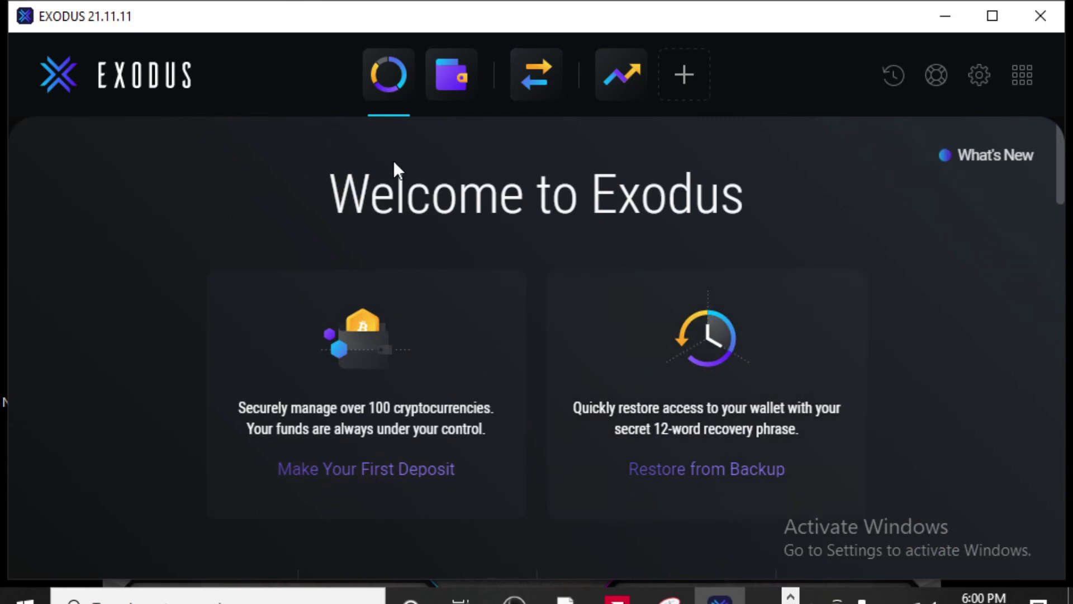